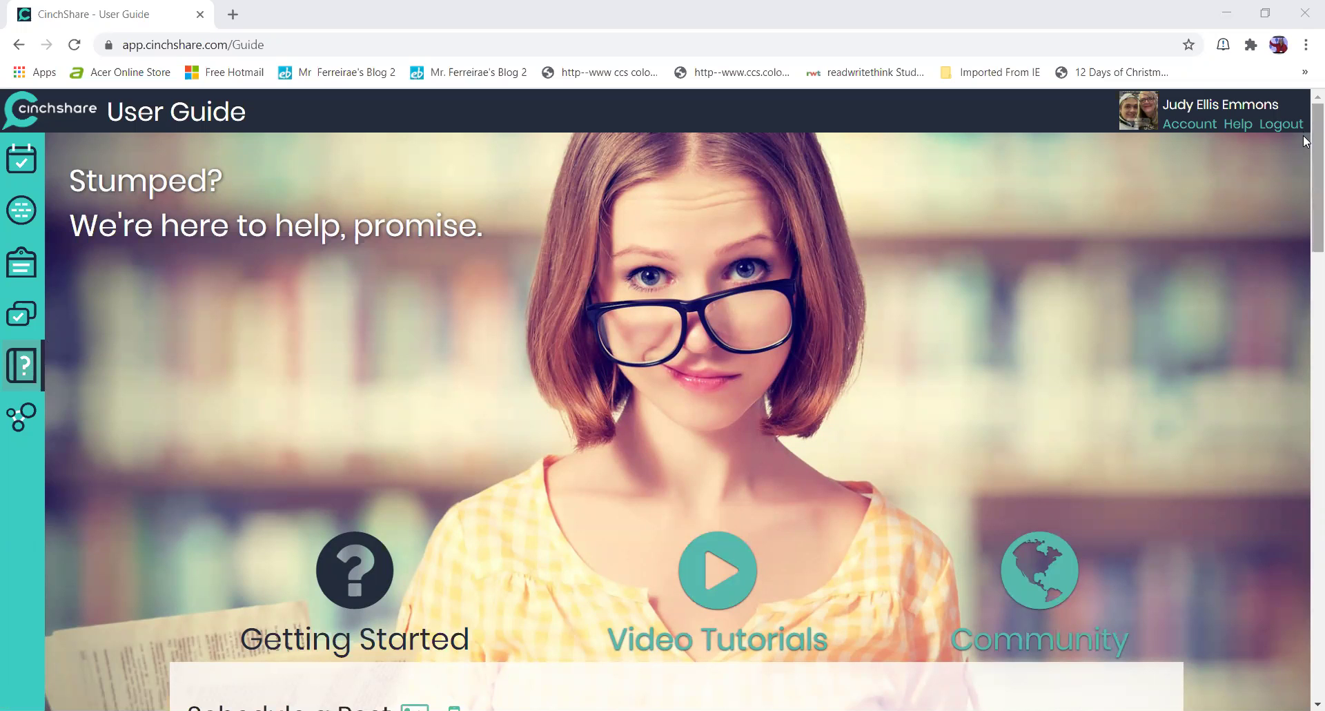
Leave the User Guide for the Manage Posts library of Backyard Fun Pampered Chef Block Party posts
{"action": "scroll", "coordinate": [1306, 207], "scroll_direction": "down", "scroll_amount": 8}
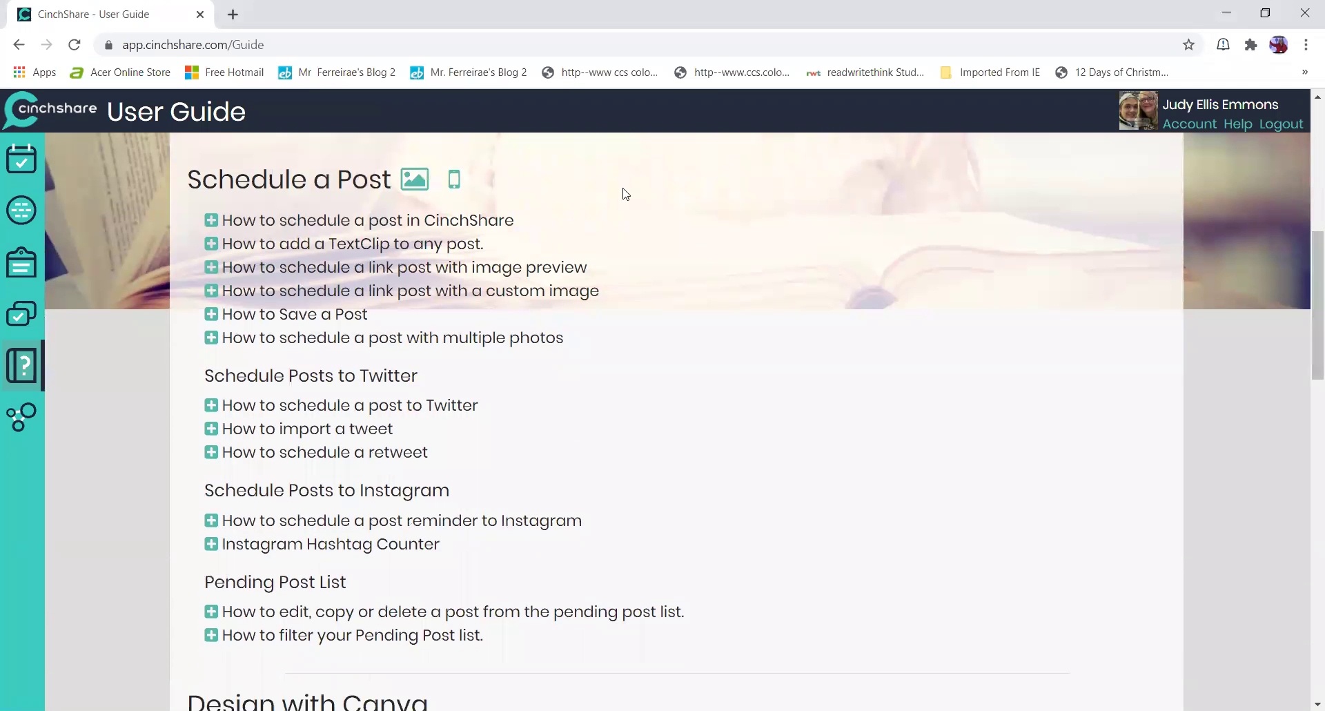
{"action": "scroll", "coordinate": [407, 271], "scroll_direction": "down", "scroll_amount": 13}
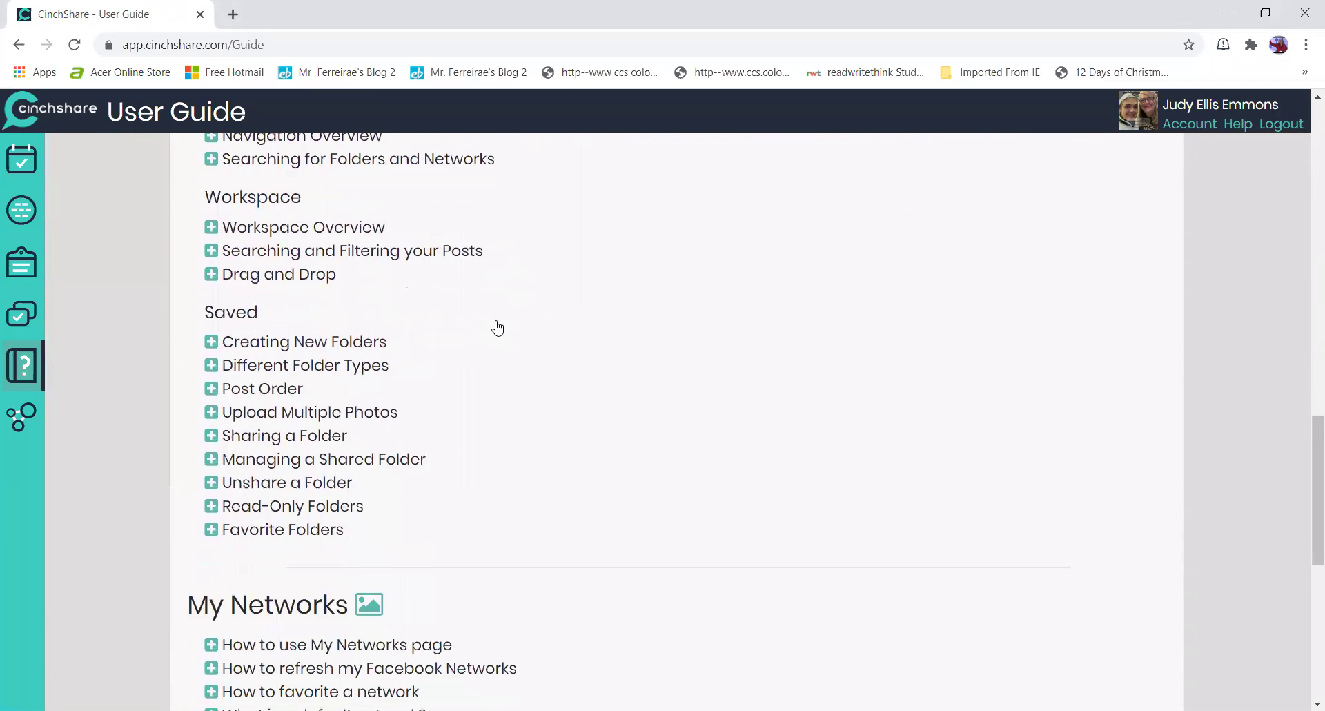
{"action": "scroll", "coordinate": [499, 326], "scroll_direction": "down", "scroll_amount": 7}
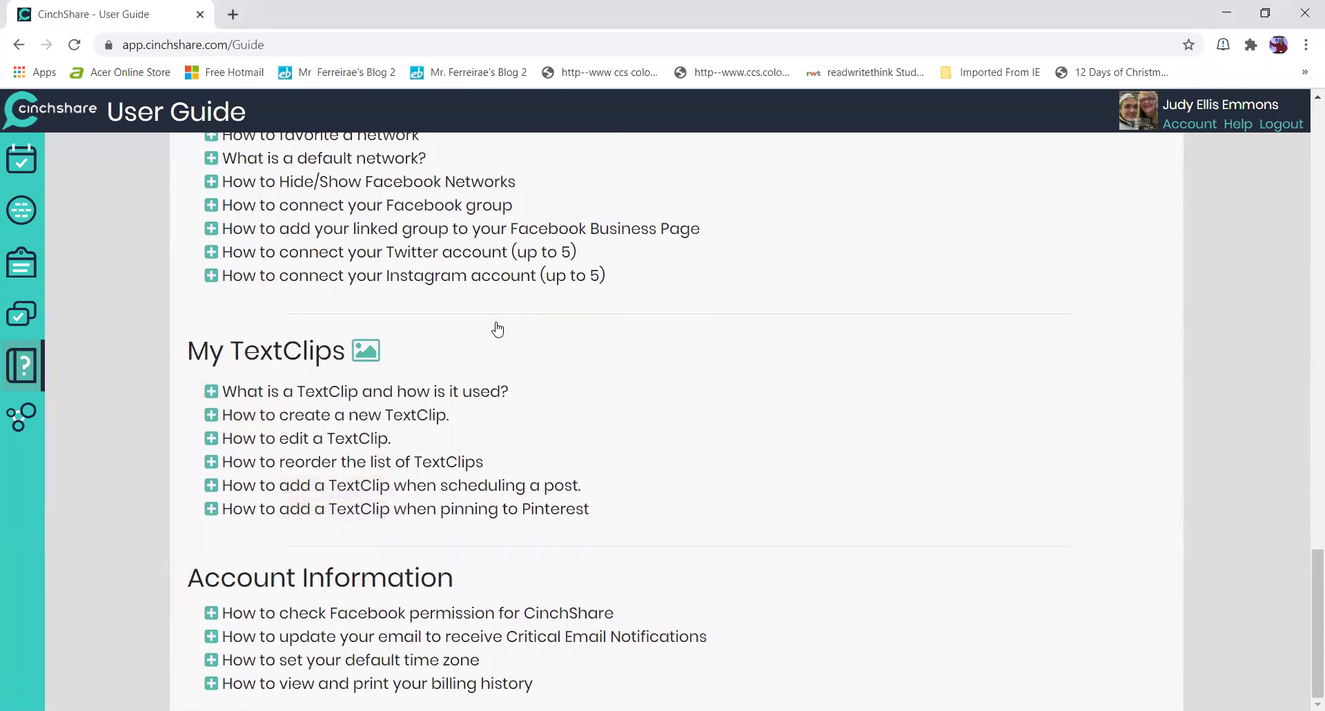
{"action": "scroll", "coordinate": [491, 334], "scroll_direction": "up", "scroll_amount": 1}
{"action": "left_click", "coordinate": [21, 323]}
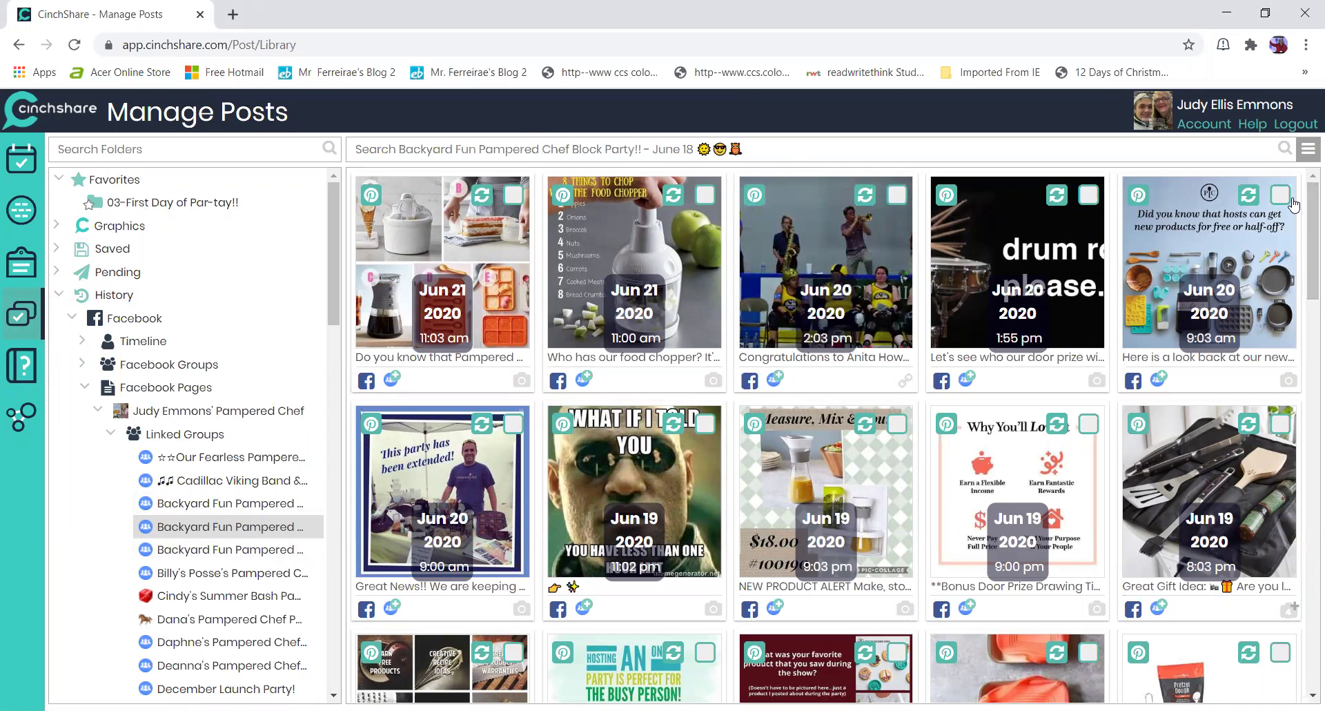
Select All past posts in the June 18 block party group, checking back to June 11
{"action": "left_click", "coordinate": [1308, 152]}
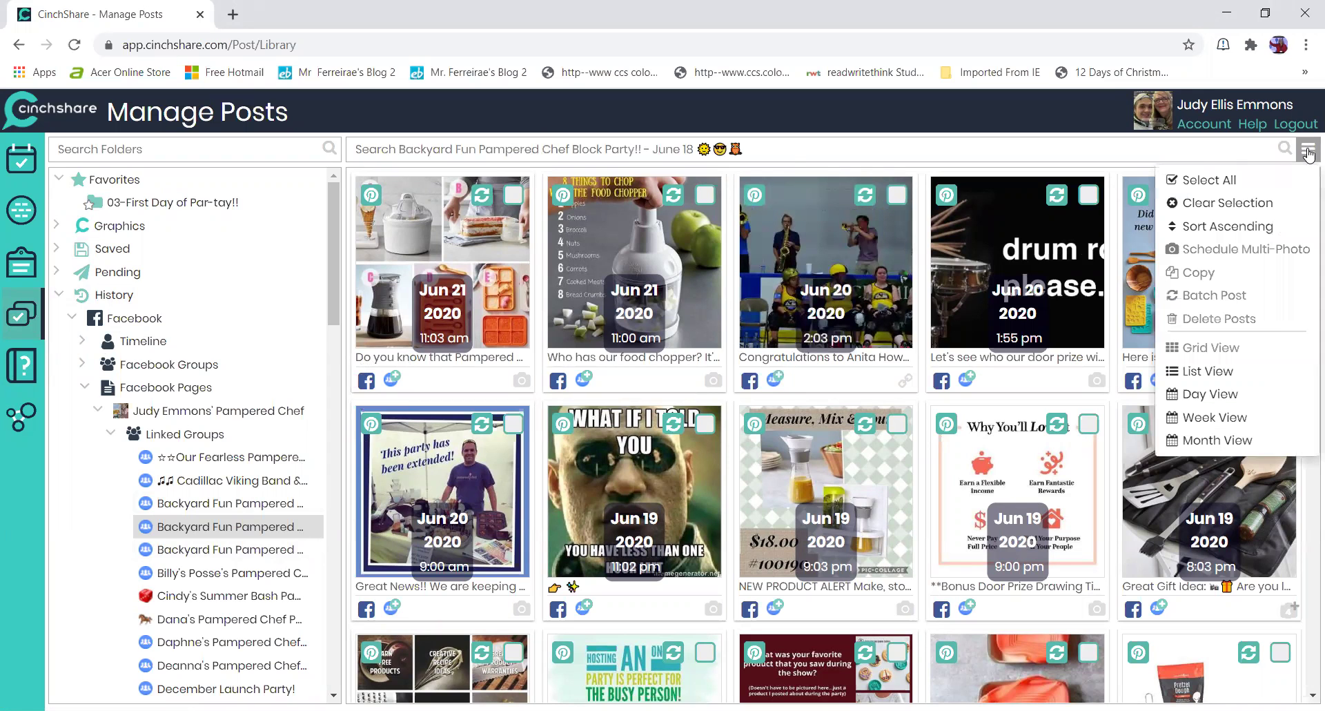
{"action": "left_click", "coordinate": [1213, 181]}
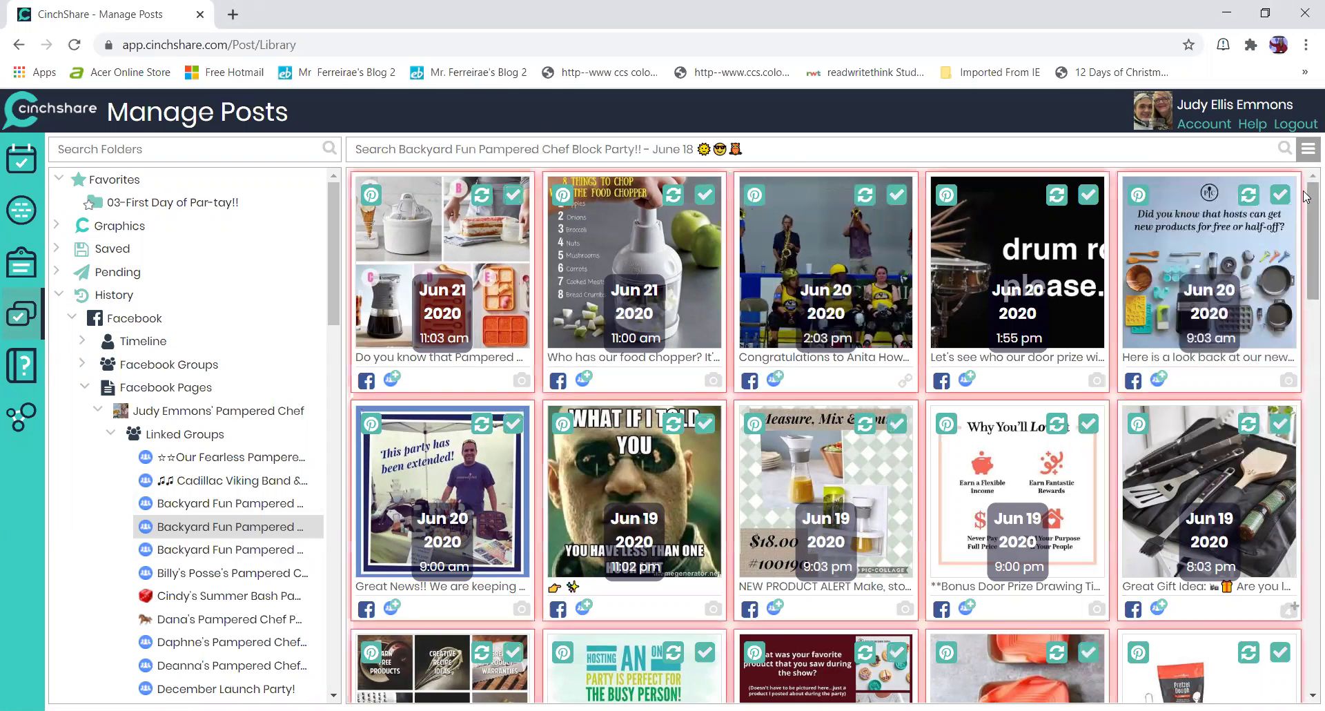
{"action": "scroll", "coordinate": [1307, 647], "scroll_direction": "down", "scroll_amount": 10}
{"action": "scroll", "coordinate": [1305, 647], "scroll_direction": "down", "scroll_amount": 5}
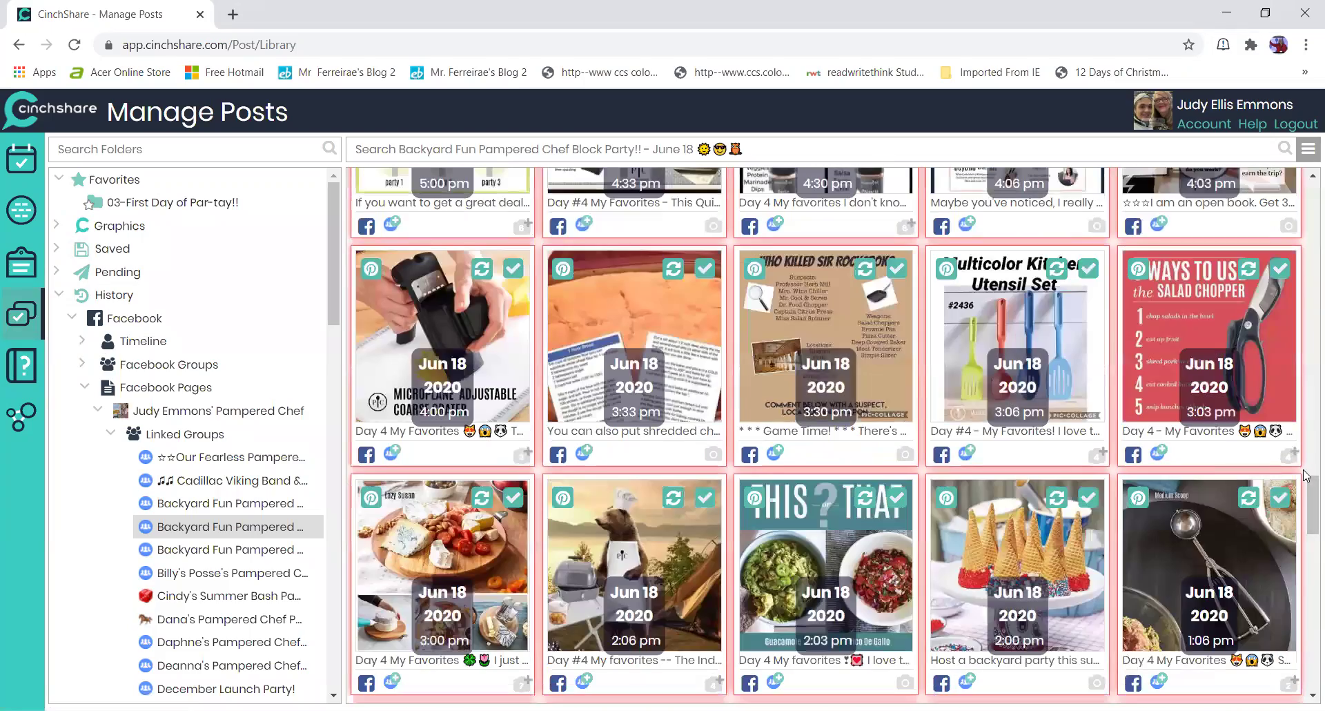
{"action": "scroll", "coordinate": [1305, 652], "scroll_direction": "down", "scroll_amount": 5}
{"action": "scroll", "coordinate": [1305, 657], "scroll_direction": "down", "scroll_amount": 10}
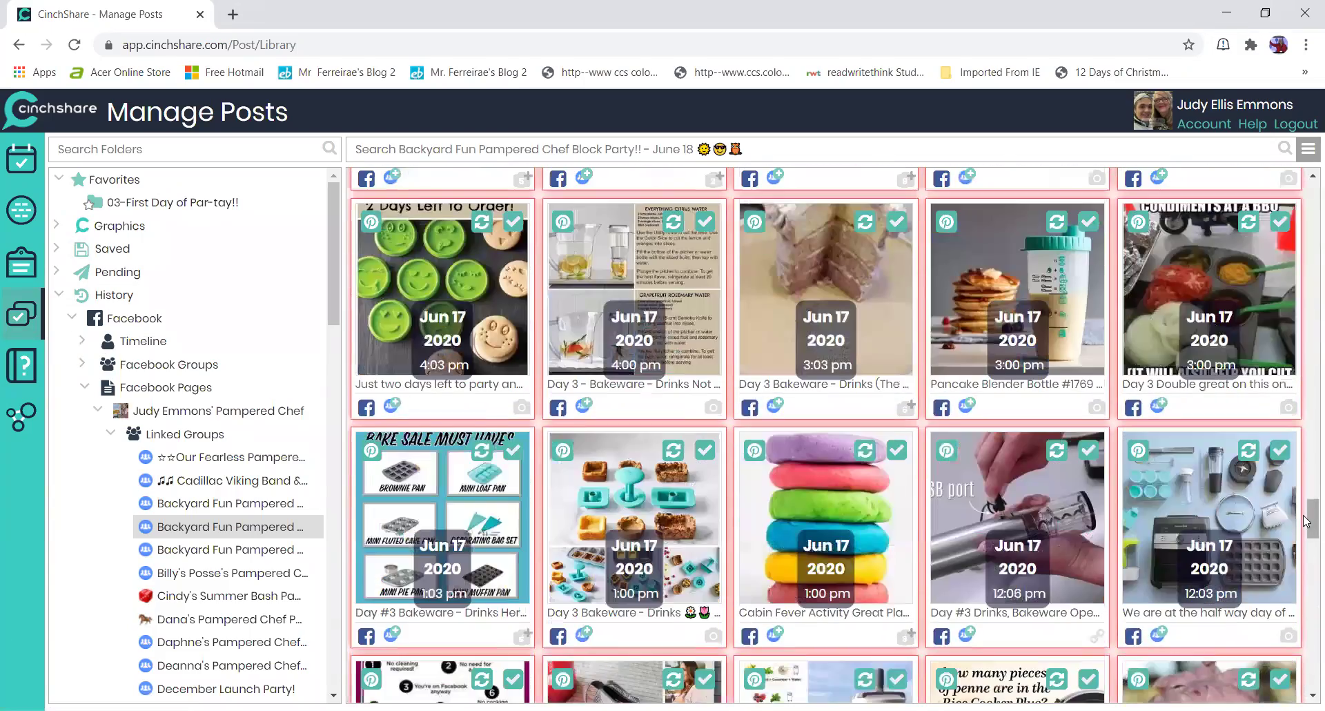
{"action": "scroll", "coordinate": [1306, 690], "scroll_direction": "down", "scroll_amount": 5}
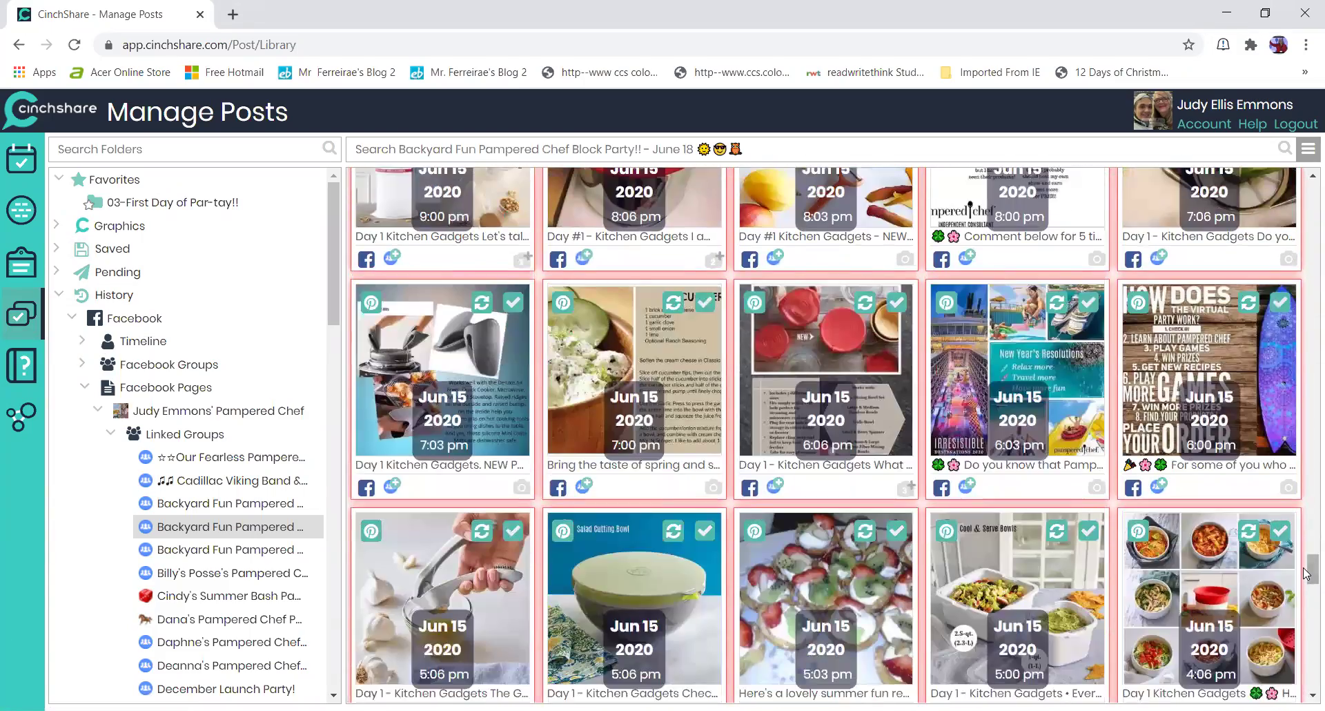
{"action": "scroll", "coordinate": [1308, 690], "scroll_direction": "down", "scroll_amount": 10}
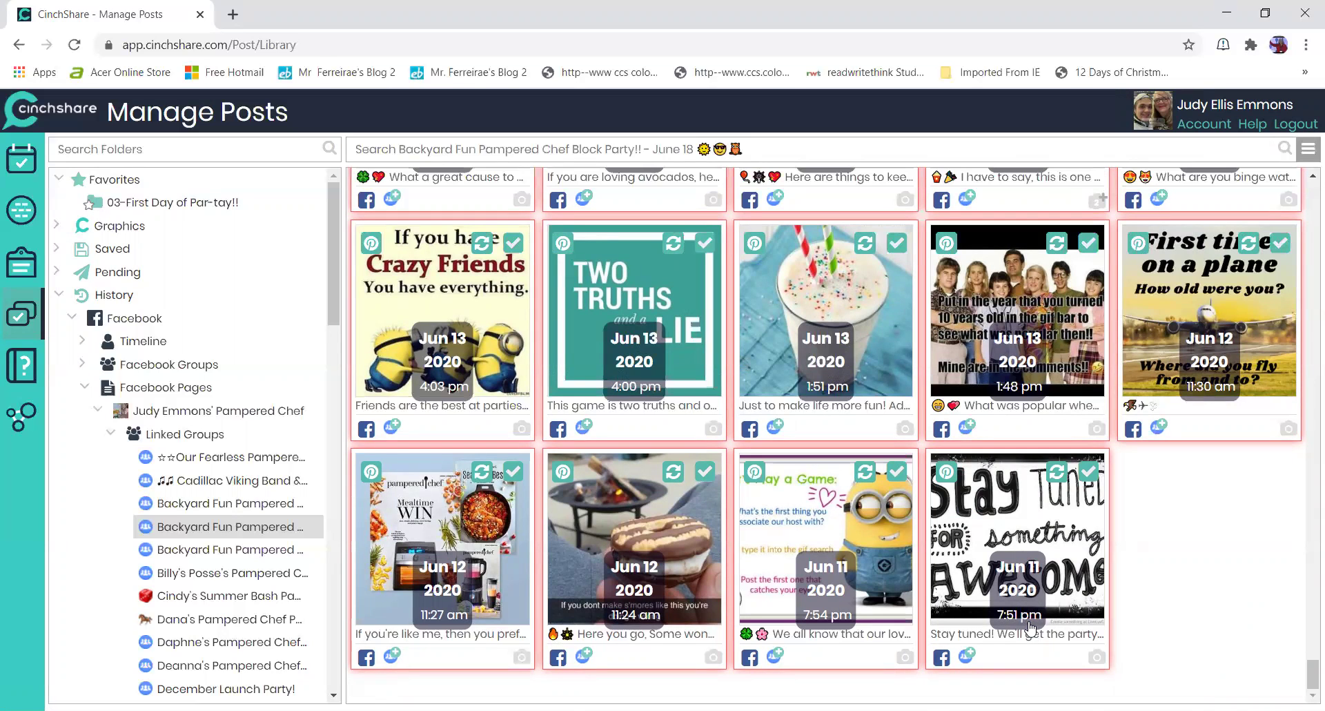
Batch Post the selection from June 27, 2020 at 7:51 pm with Keep Interval applied
{"action": "left_click", "coordinate": [1307, 148]}
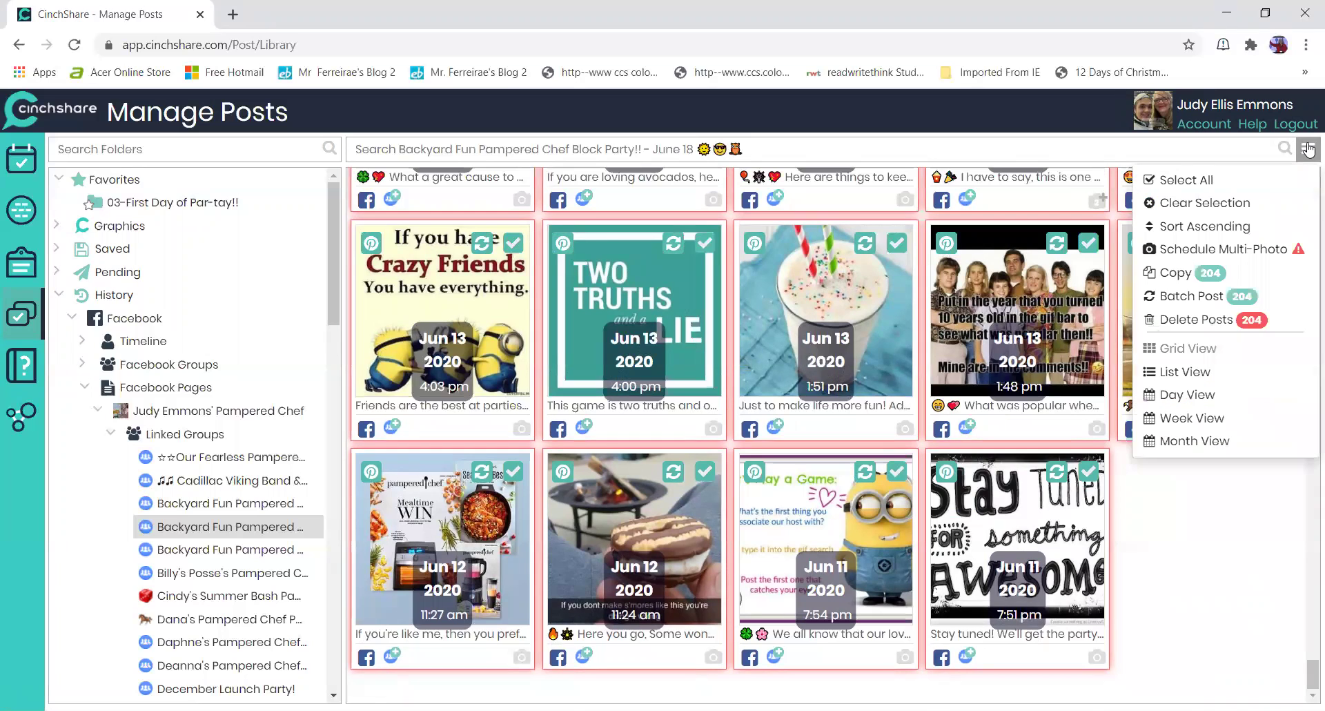
{"action": "left_click", "coordinate": [1169, 297]}
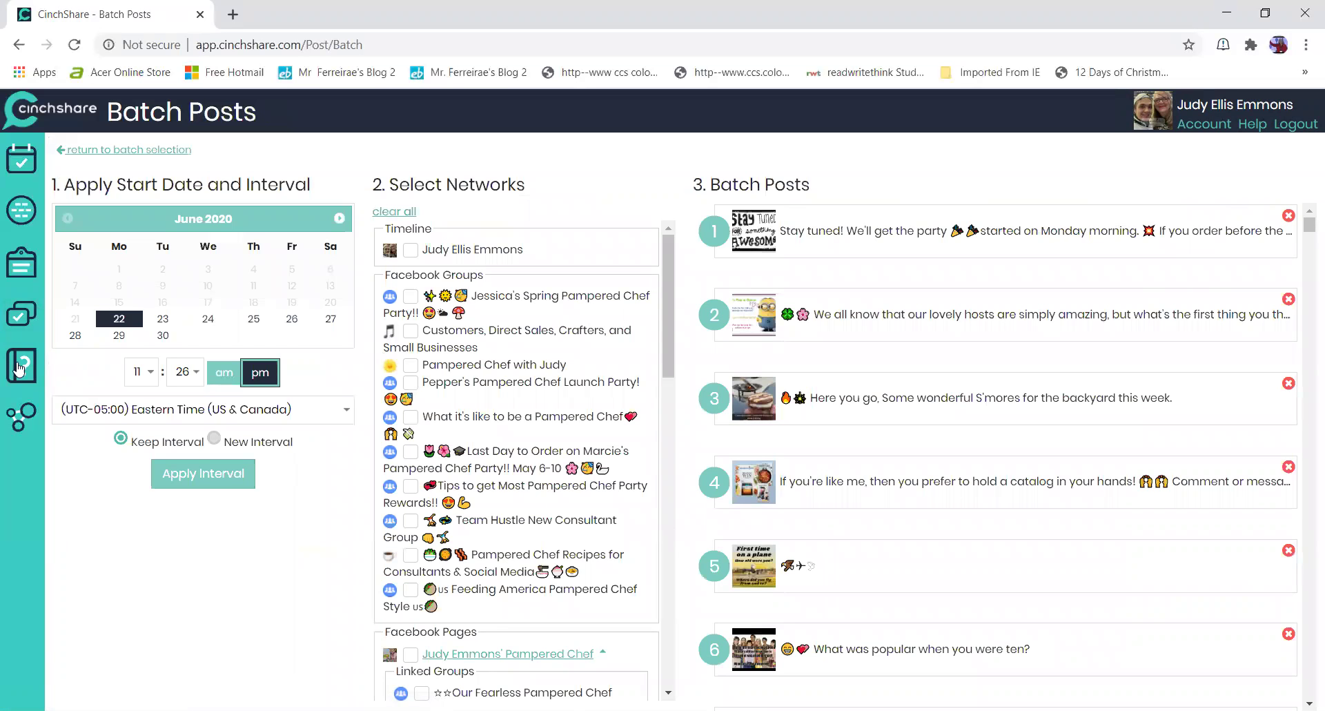
{"action": "left_click", "coordinate": [329, 322]}
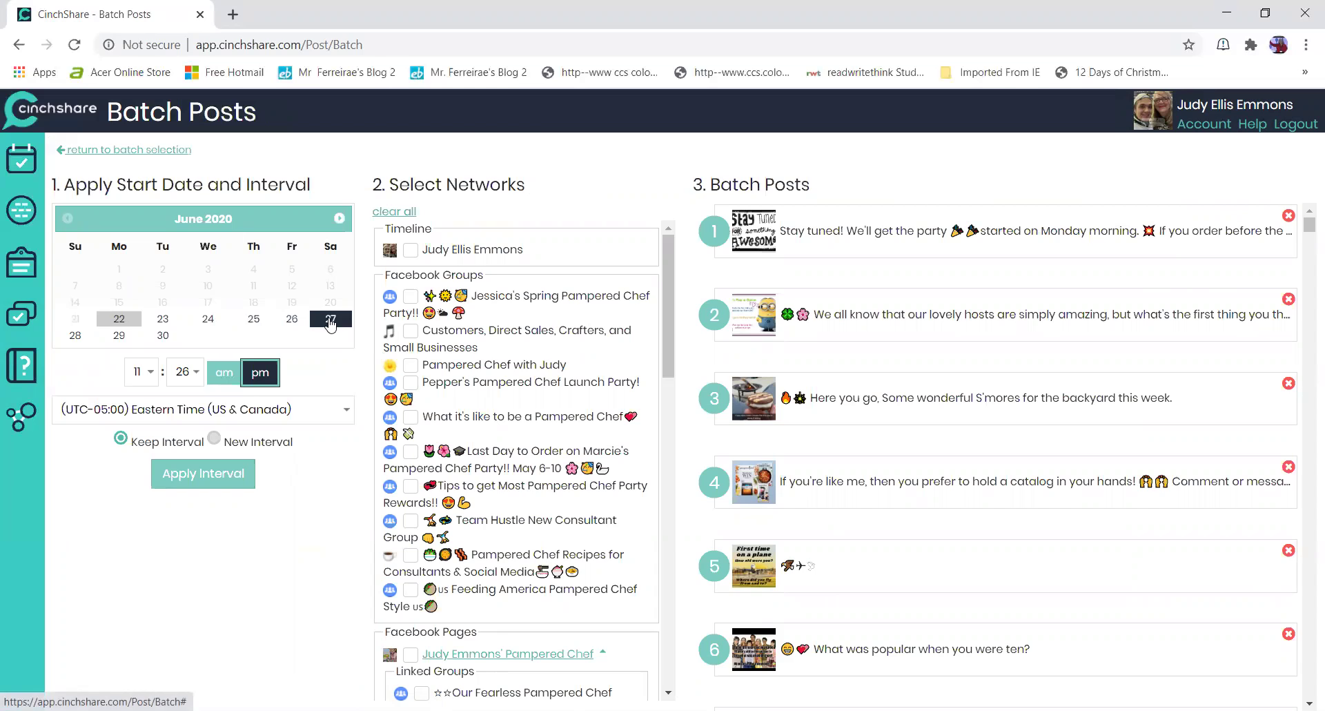
{"action": "left_click", "coordinate": [141, 373]}
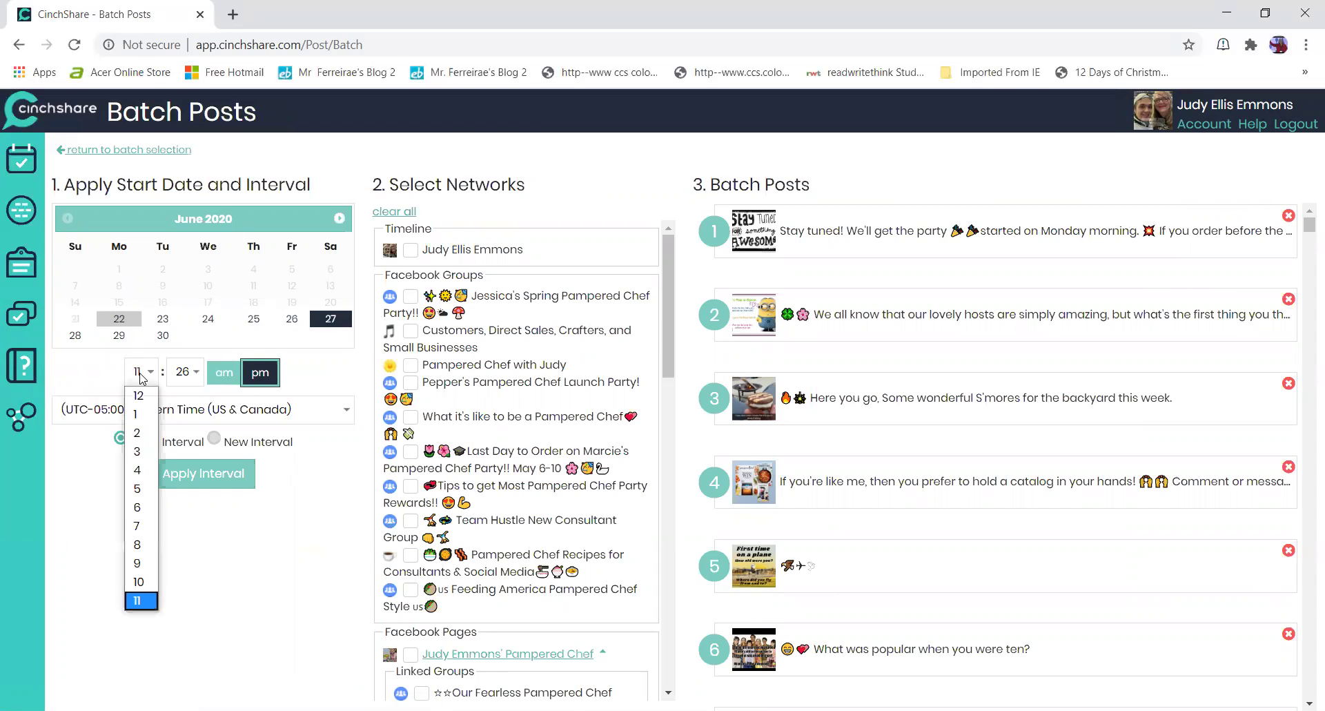
{"action": "left_click", "coordinate": [138, 527]}
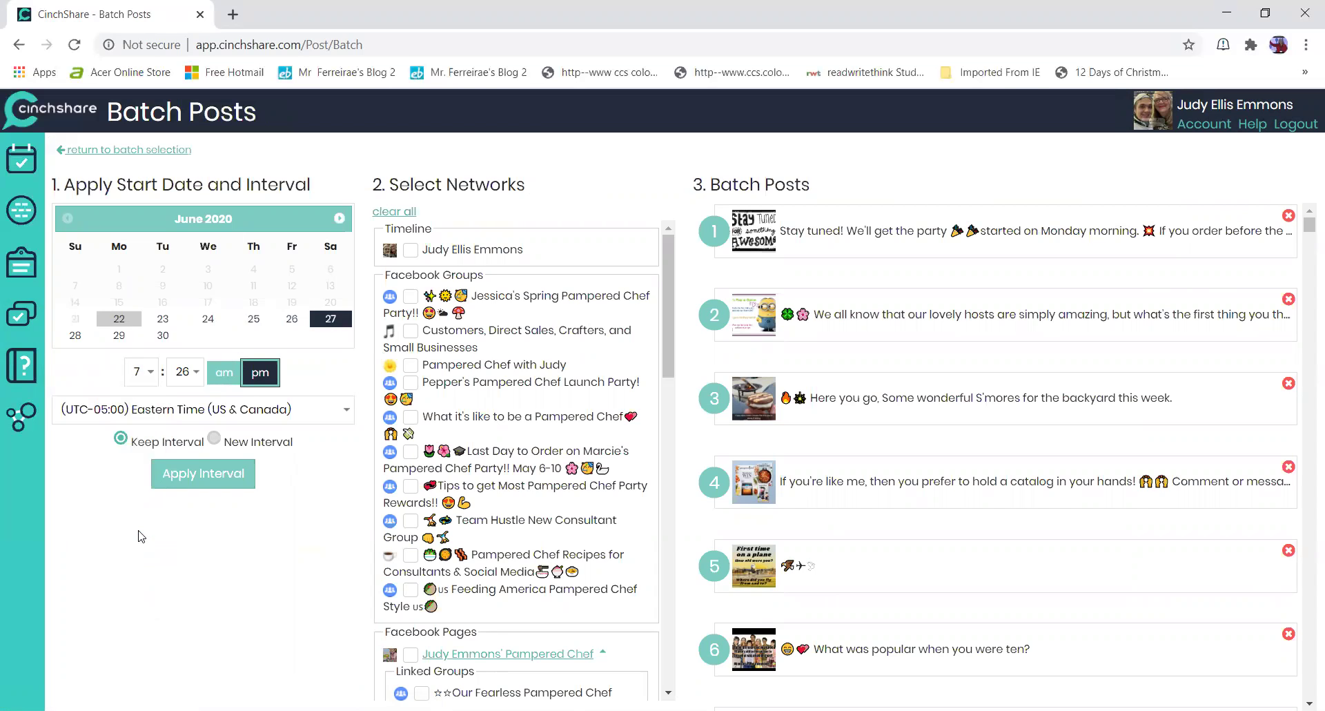
{"action": "left_click", "coordinate": [190, 370]}
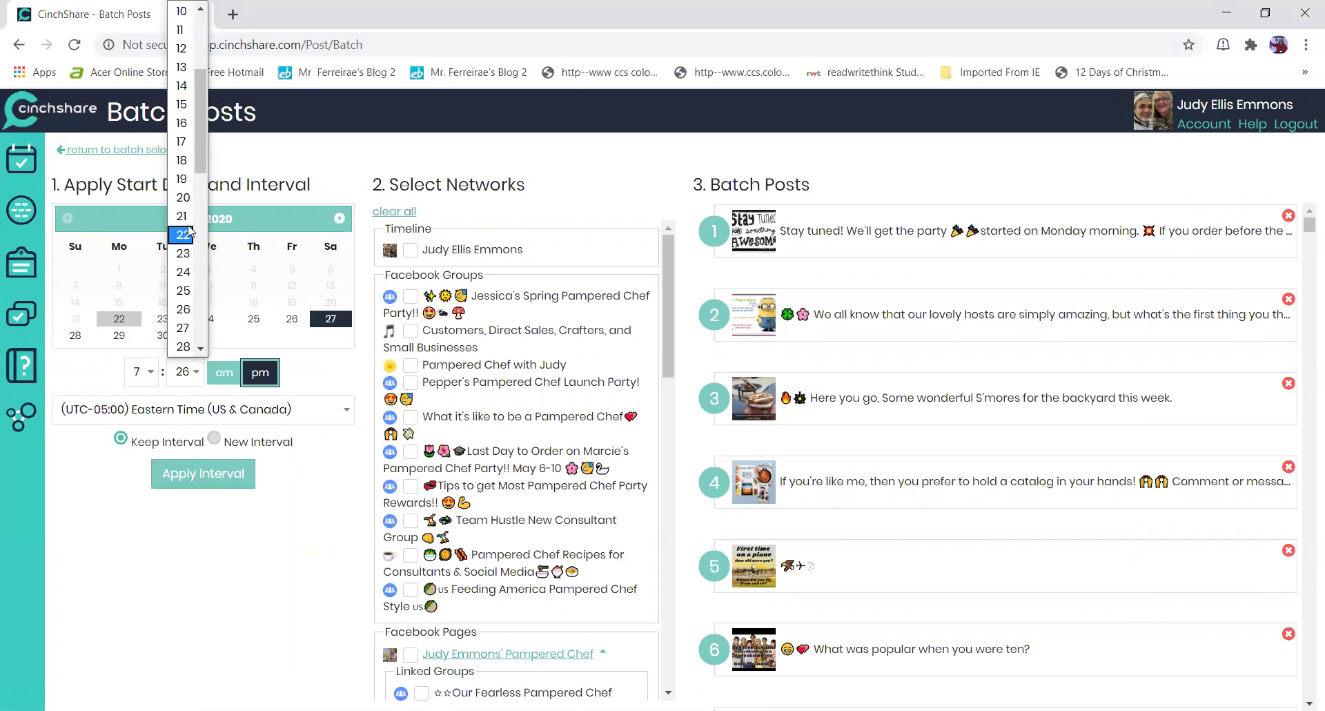
{"action": "scroll", "coordinate": [189, 234], "scroll_direction": "up", "scroll_amount": 2}
{"action": "scroll", "coordinate": [190, 234], "scroll_direction": "down", "scroll_amount": 5}
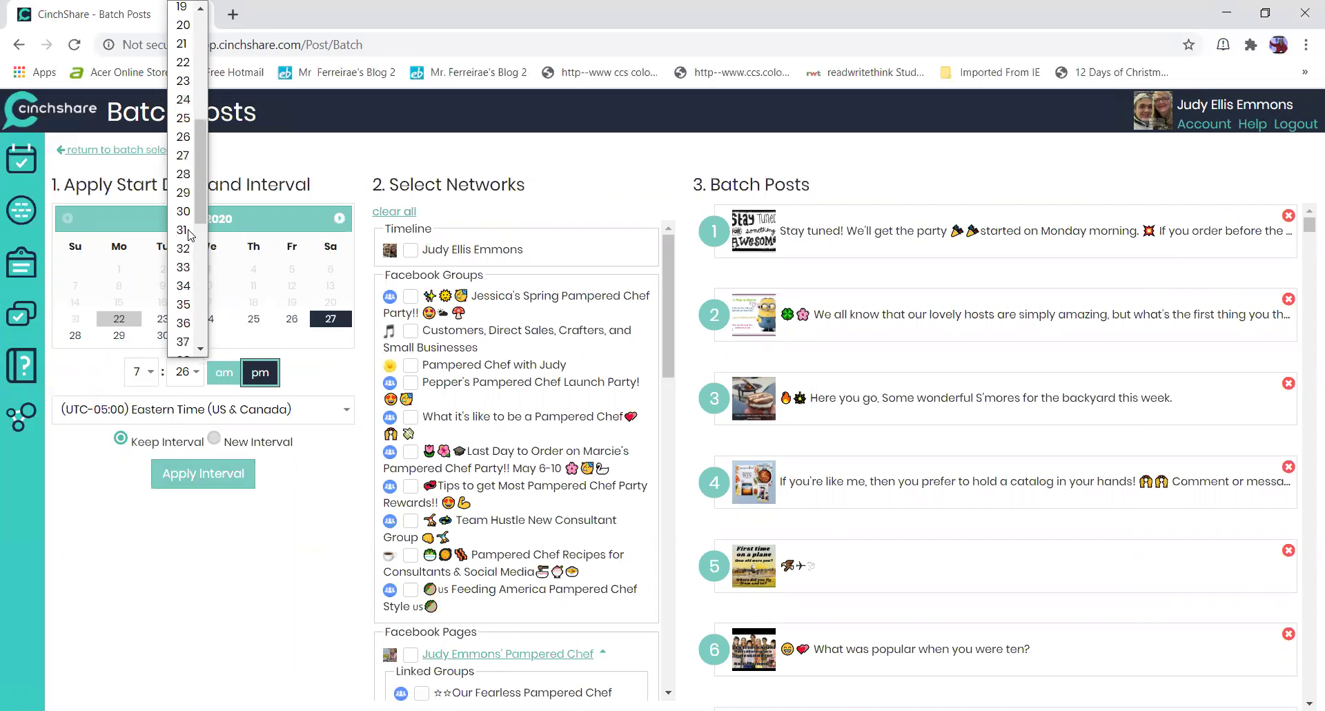
{"action": "scroll", "coordinate": [190, 235], "scroll_direction": "up", "scroll_amount": 7}
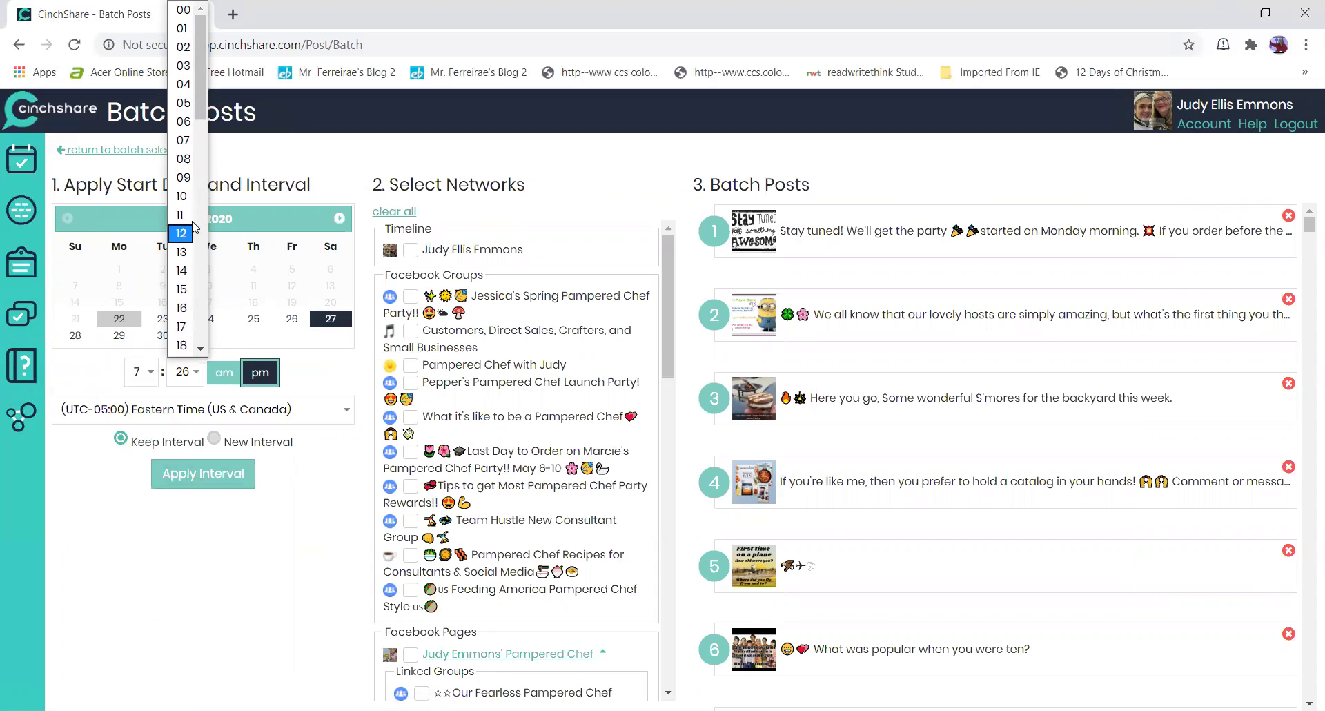
{"action": "scroll", "coordinate": [194, 228], "scroll_direction": "down", "scroll_amount": 14}
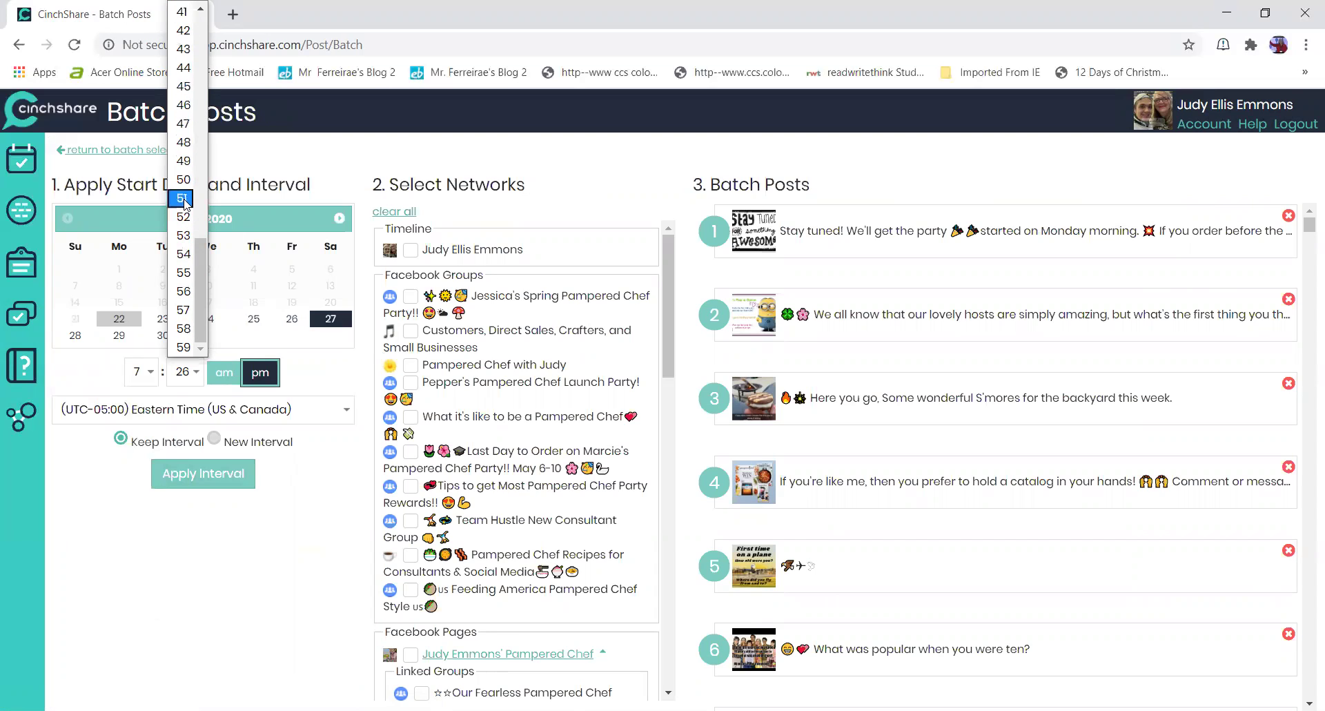
{"action": "left_click", "coordinate": [184, 198]}
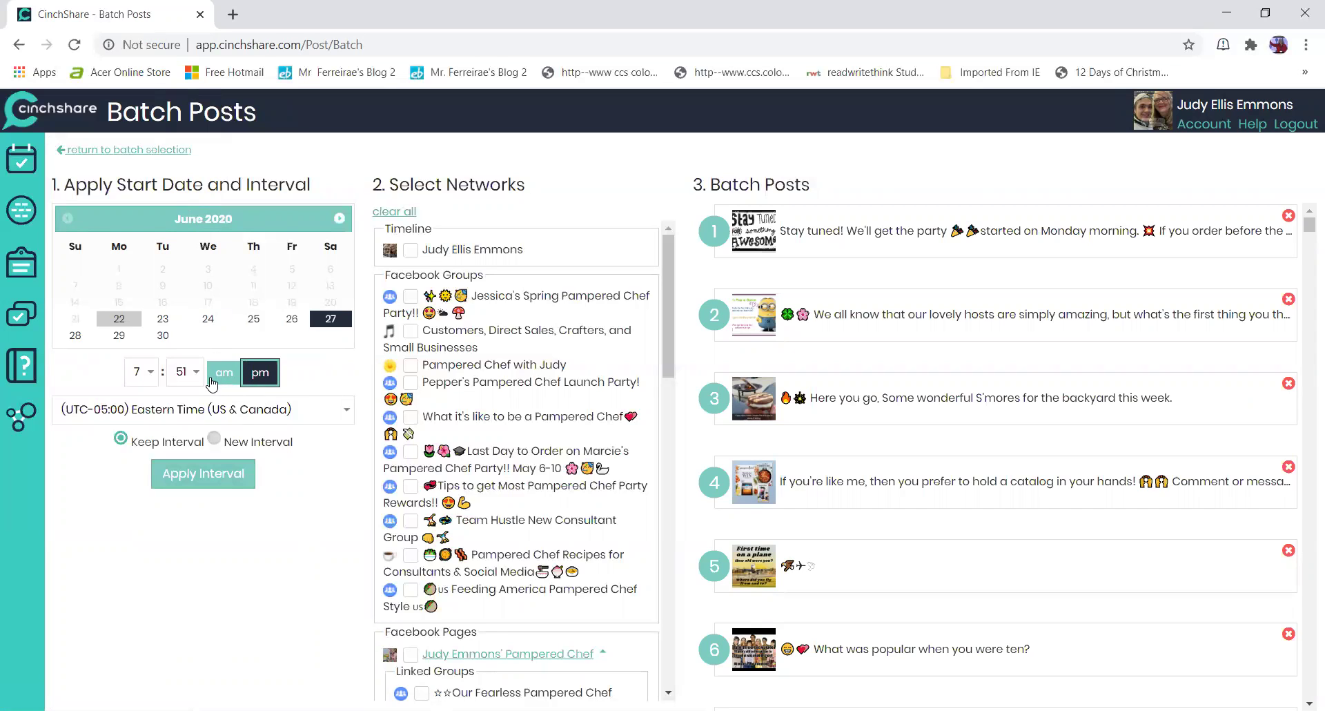
{"action": "left_click", "coordinate": [193, 482]}
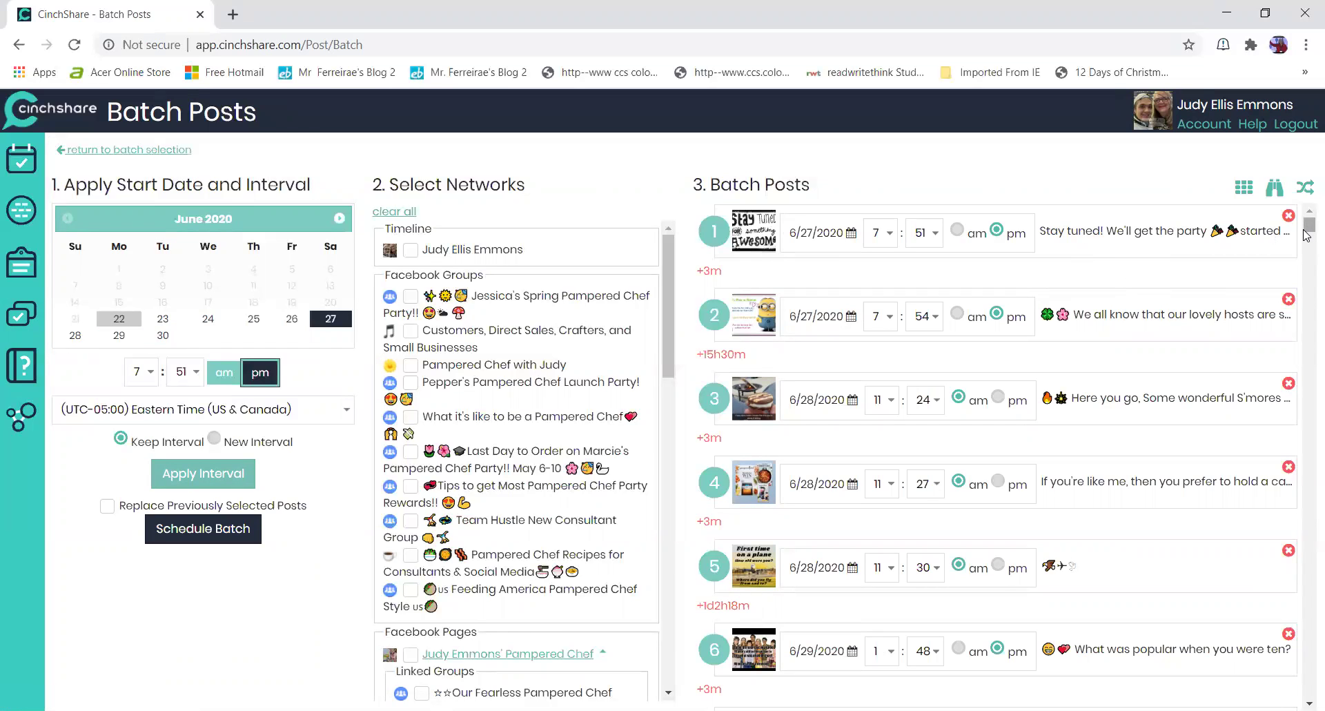
{"action": "left_click_drag", "start_coordinate": [1307, 226], "coordinate": [1307, 283]}
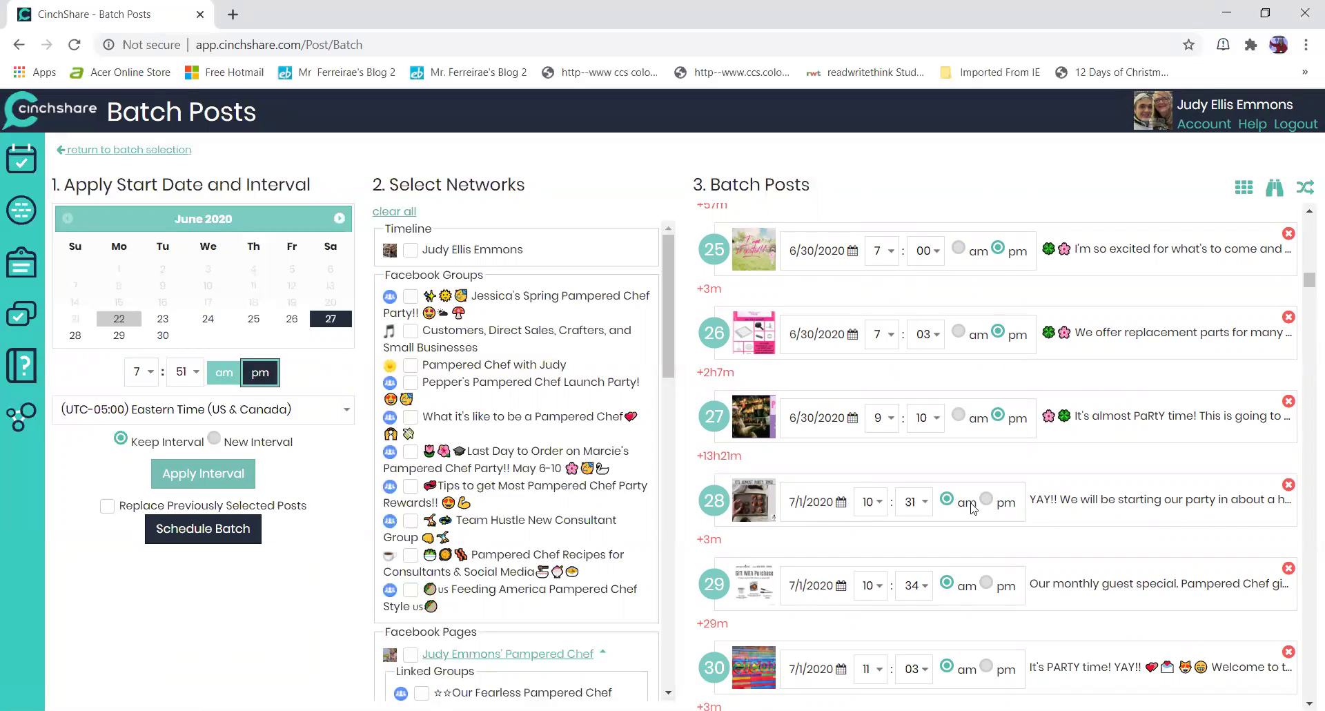
{"action": "scroll", "coordinate": [973, 509], "scroll_direction": "down", "scroll_amount": 6}
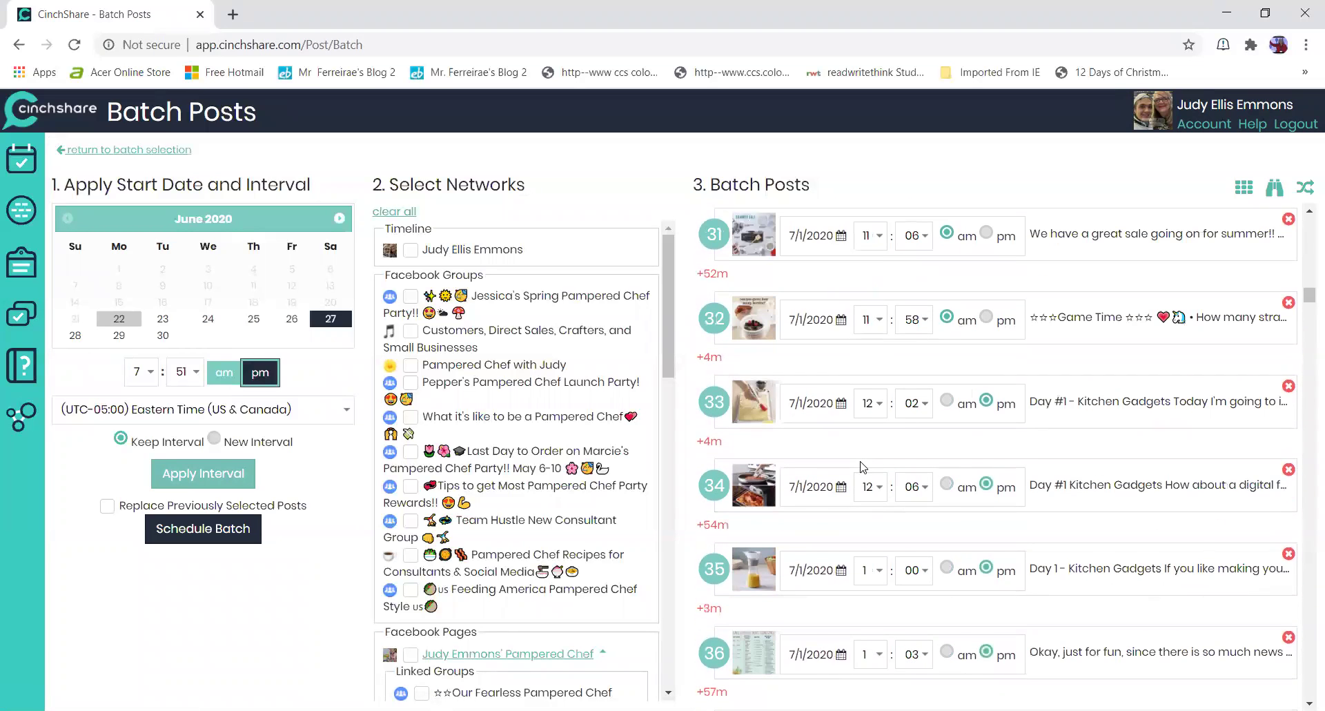
{"action": "scroll", "coordinate": [861, 441], "scroll_direction": "down", "scroll_amount": 2}
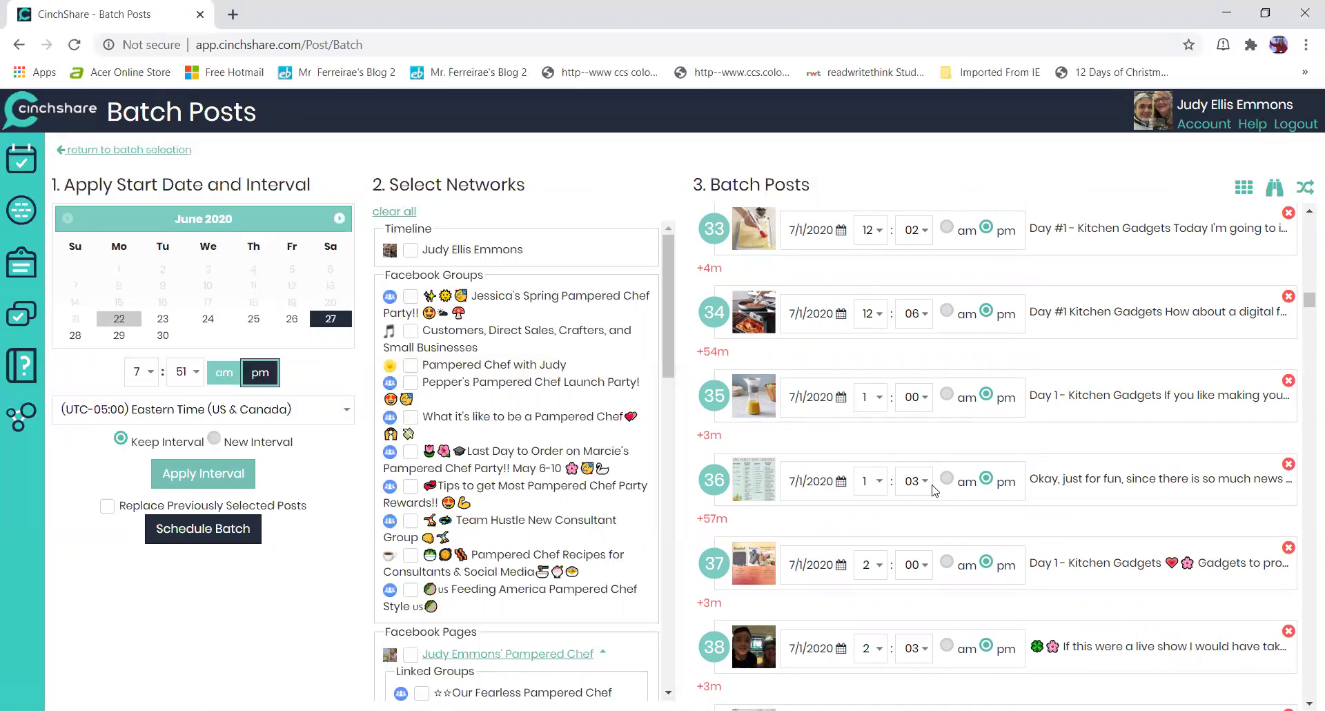
{"action": "scroll", "coordinate": [925, 559], "scroll_direction": "down", "scroll_amount": 1}
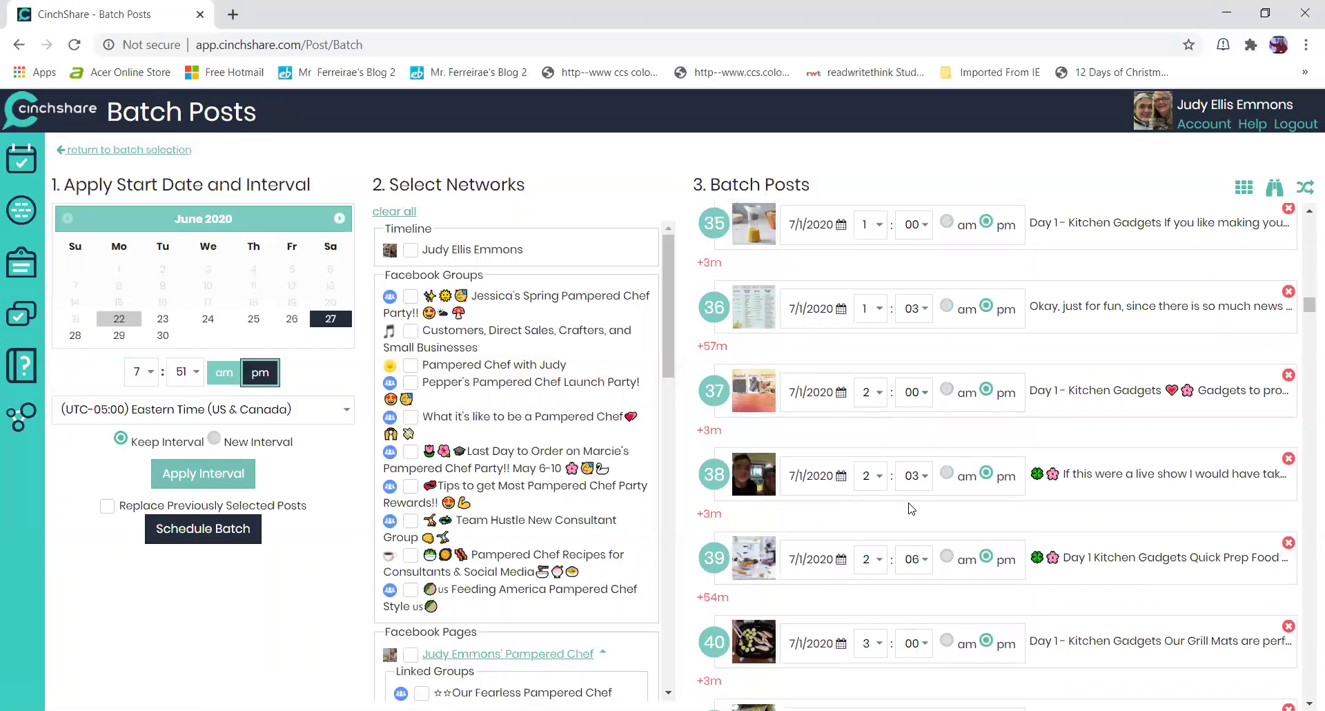
{"action": "scroll", "coordinate": [925, 560], "scroll_direction": "down", "scroll_amount": 4}
{"action": "scroll", "coordinate": [897, 497], "scroll_direction": "down", "scroll_amount": 1}
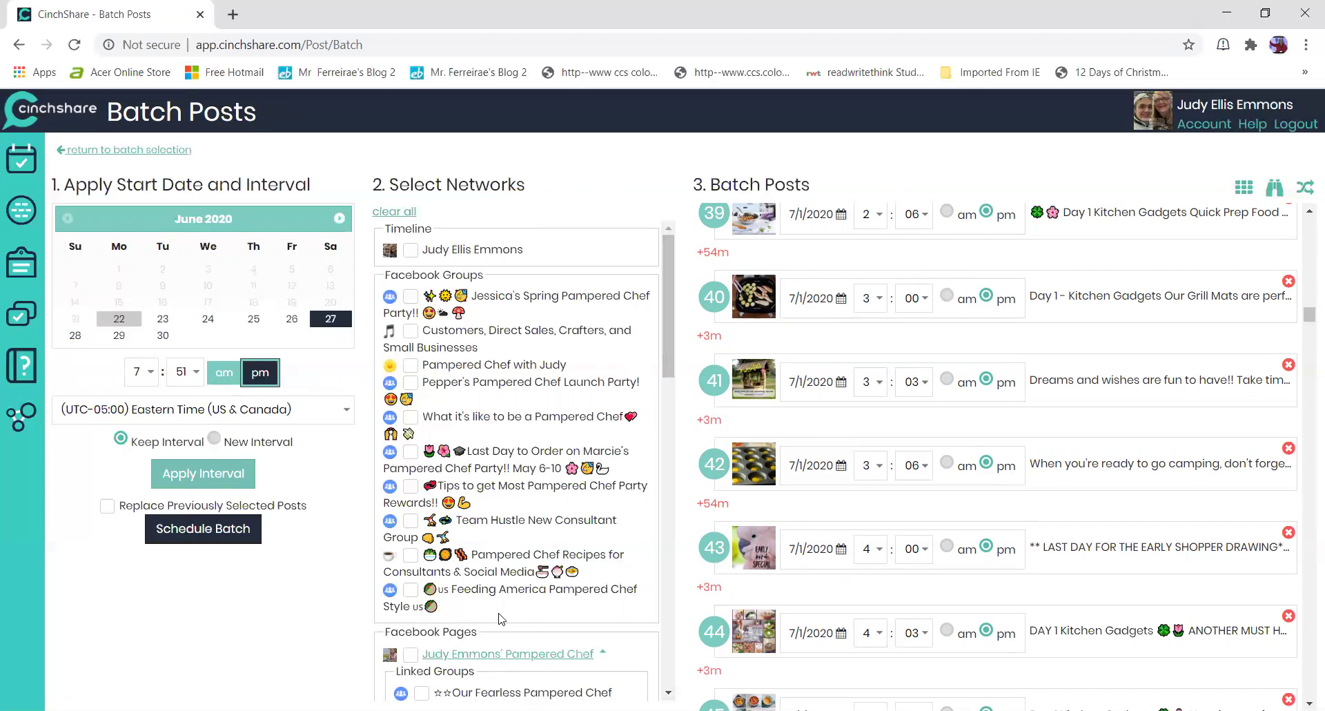
{"action": "left_click_drag", "start_coordinate": [668, 313], "coordinate": [678, 535]}
{"action": "scroll", "coordinate": [678, 483], "scroll_direction": "up", "scroll_amount": 6}
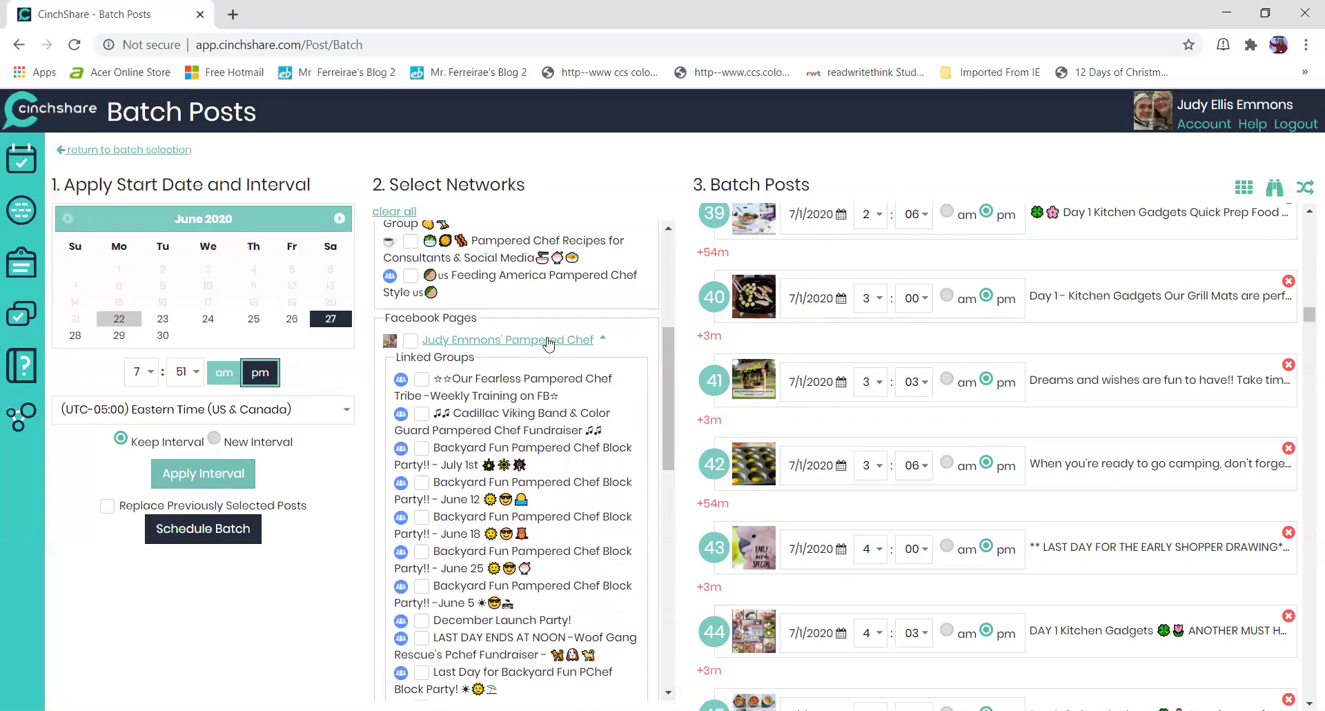
{"action": "left_click_drag", "start_coordinate": [663, 355], "coordinate": [678, 537]}
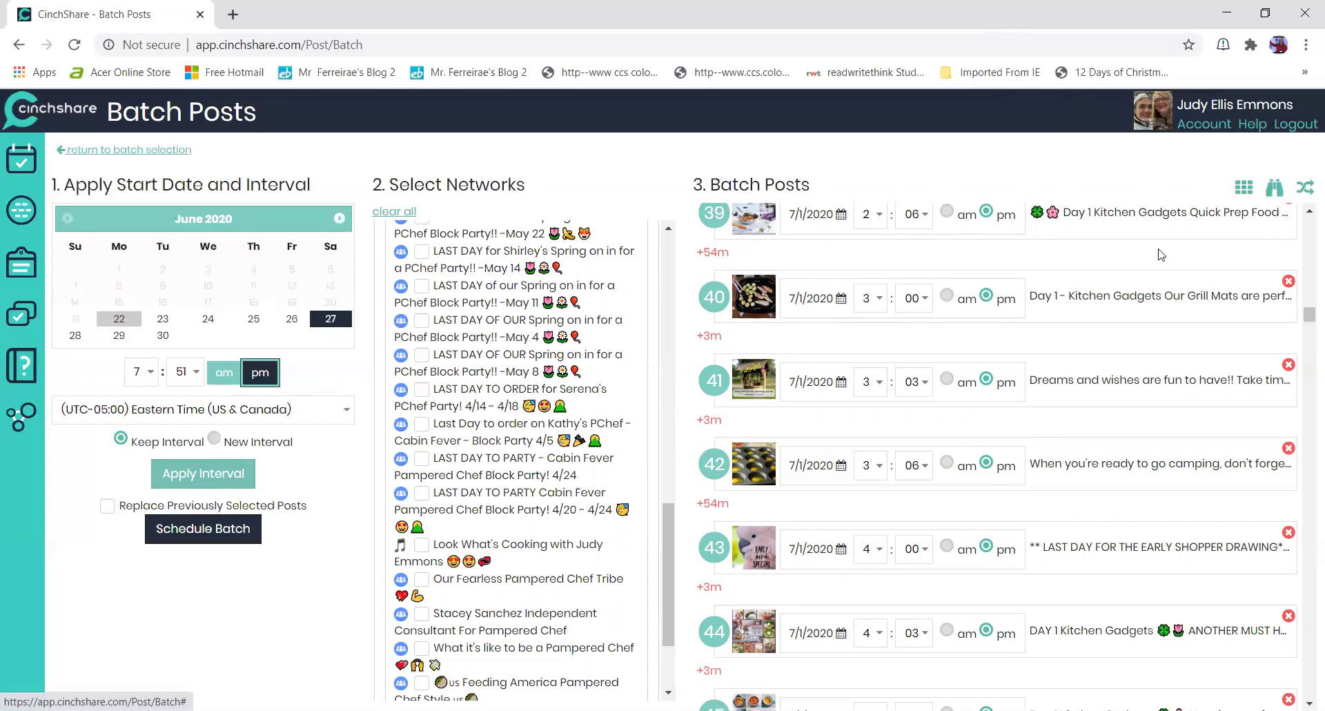
{"action": "left_click_drag", "start_coordinate": [1309, 316], "coordinate": [1307, 207]}
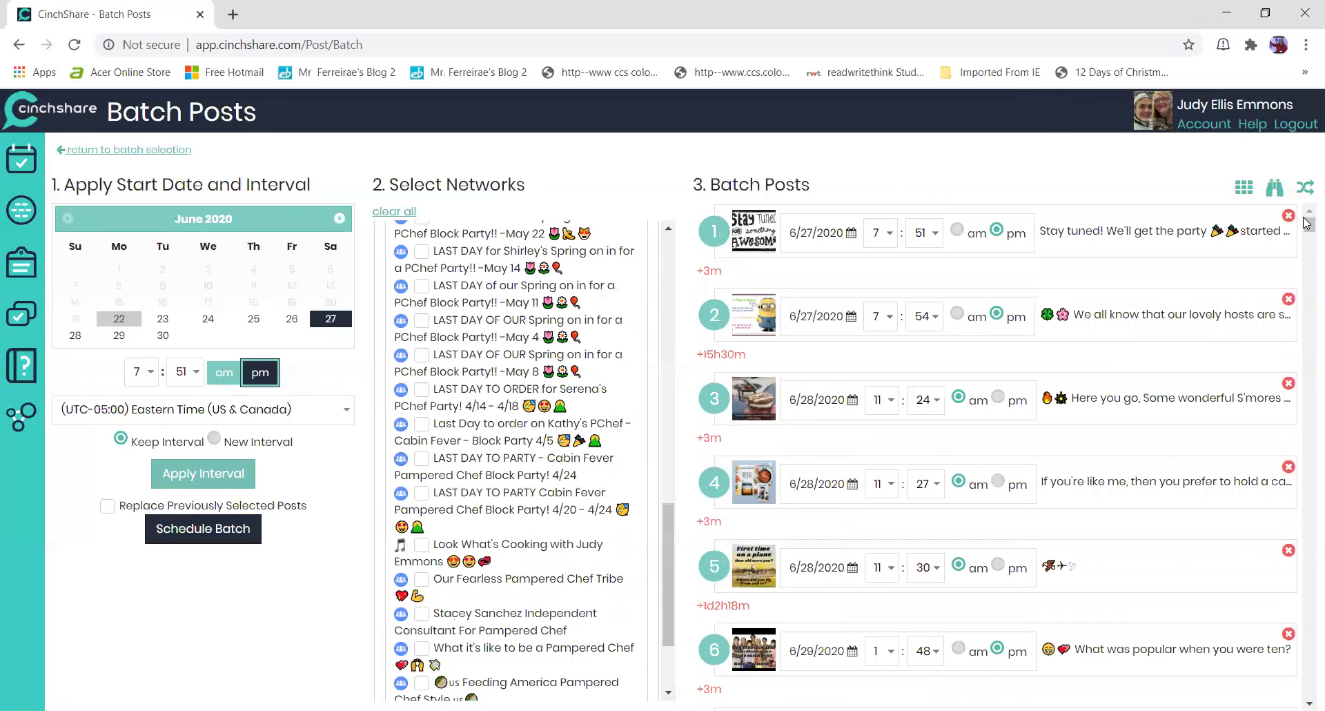
Search the batched posts for 'announcement' to replace with '❤announcement❤' and review matches
{"action": "left_click", "coordinate": [1272, 191]}
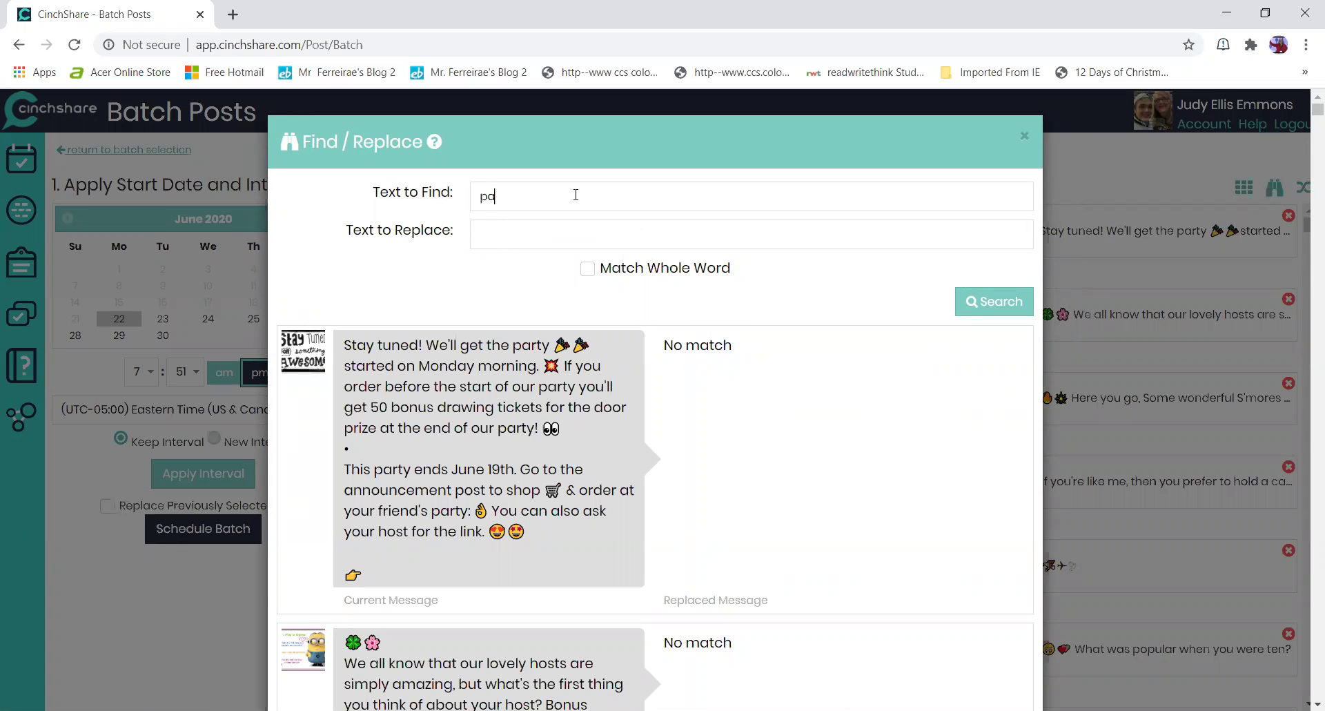
{"action": "left_click", "coordinate": [555, 239]}
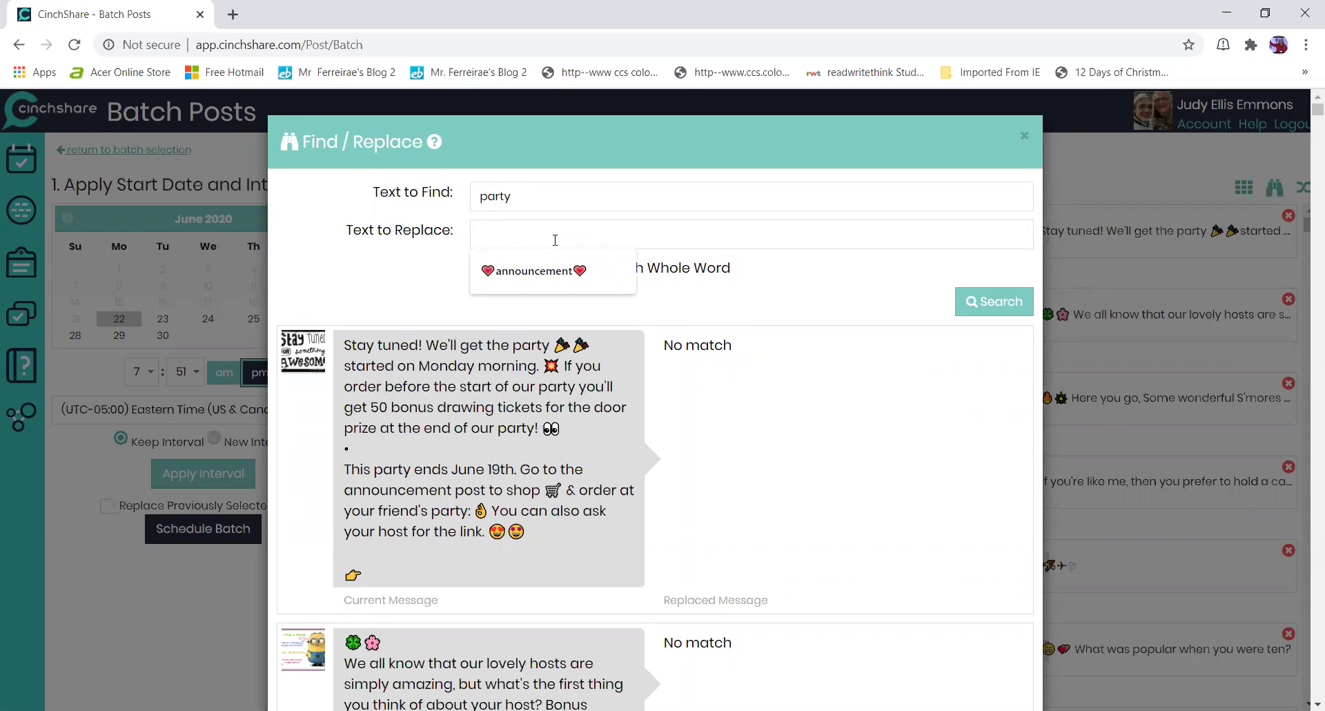
{"action": "left_click", "coordinate": [527, 197]}
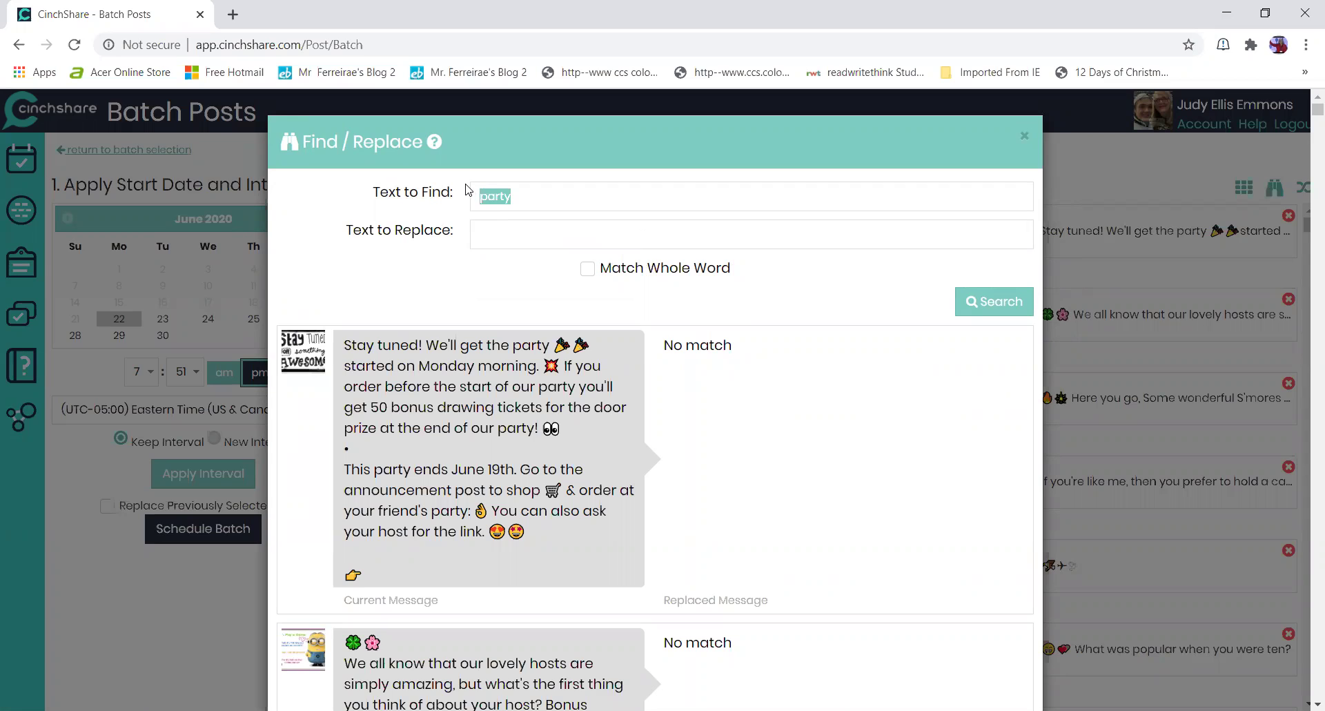
{"action": "type", "text": "announcement"}
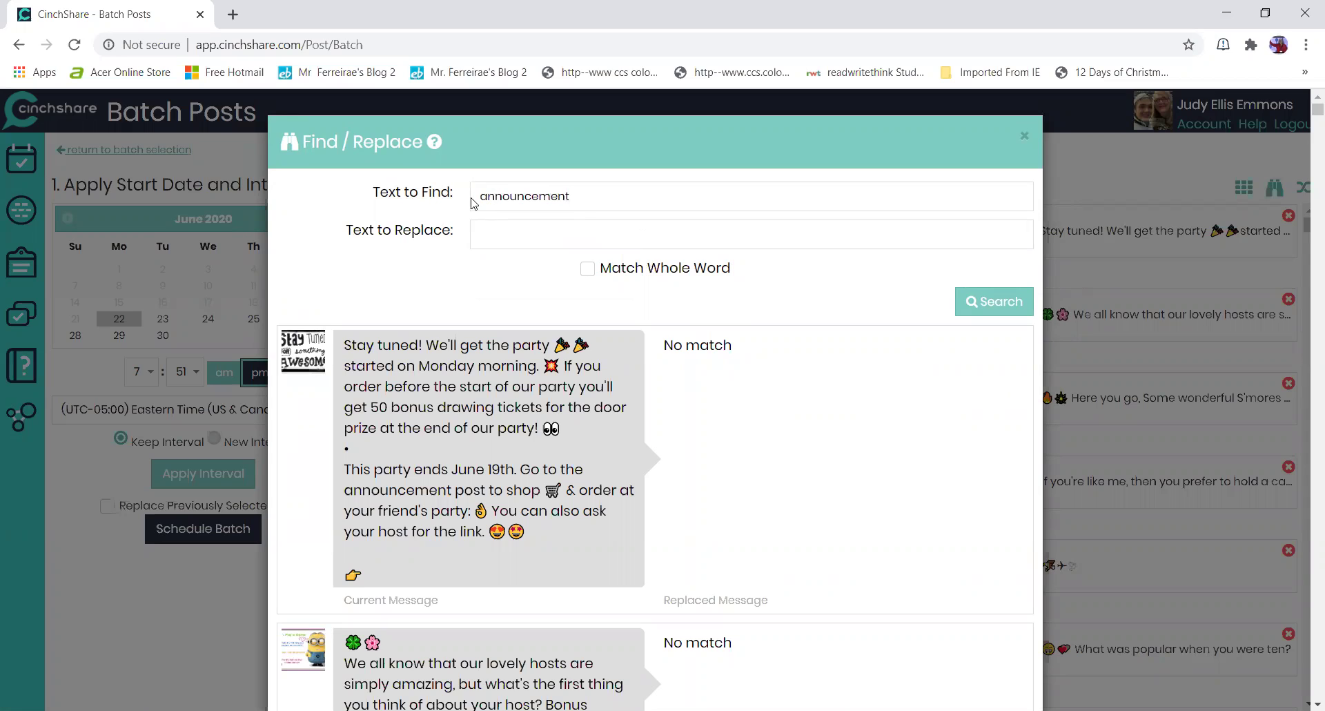
{"action": "left_click", "coordinate": [493, 228]}
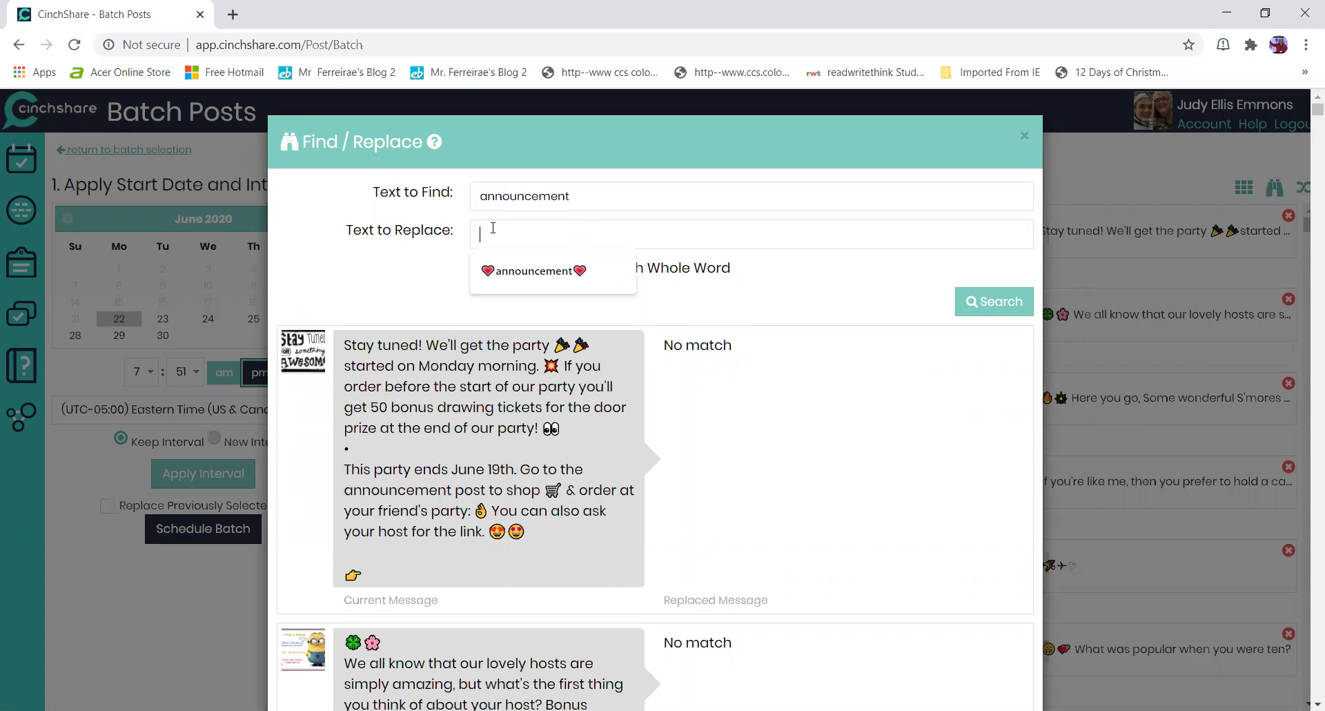
{"action": "left_click", "coordinate": [516, 268]}
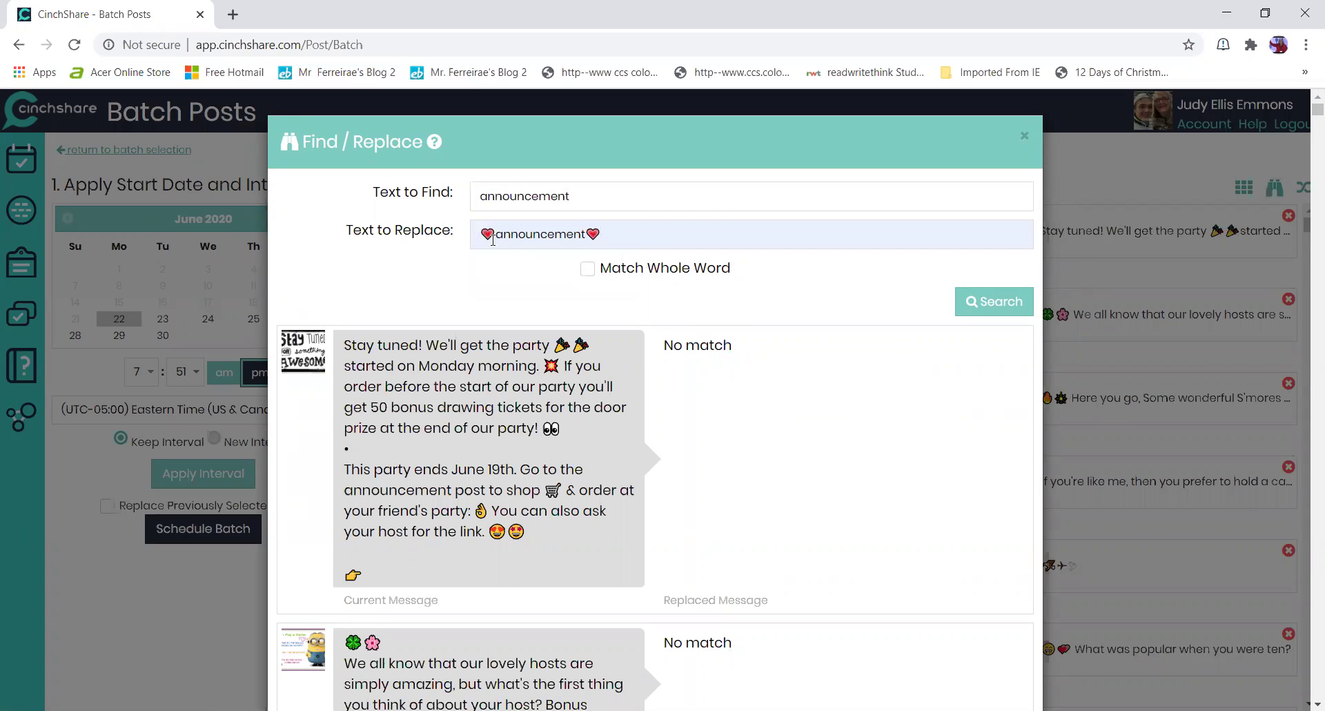
{"action": "left_click", "coordinate": [1003, 311]}
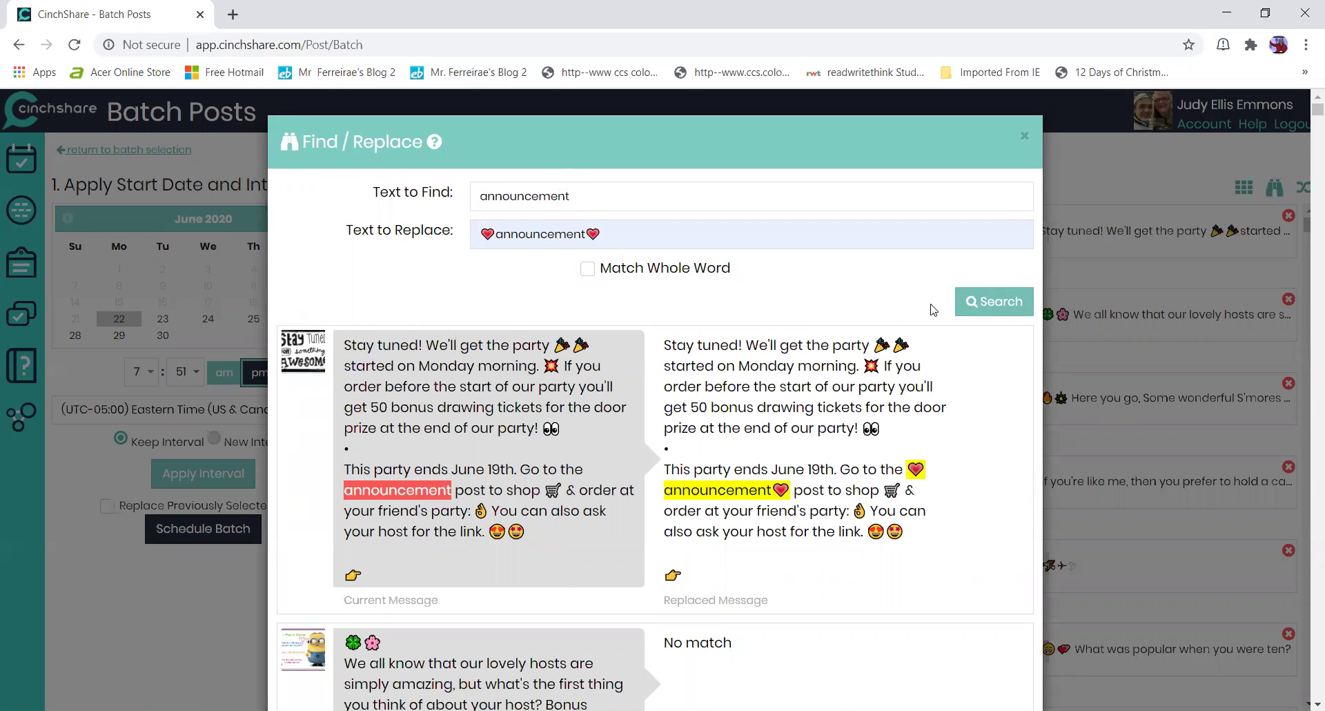
{"action": "scroll", "coordinate": [1049, 364], "scroll_direction": "down", "scroll_amount": 1}
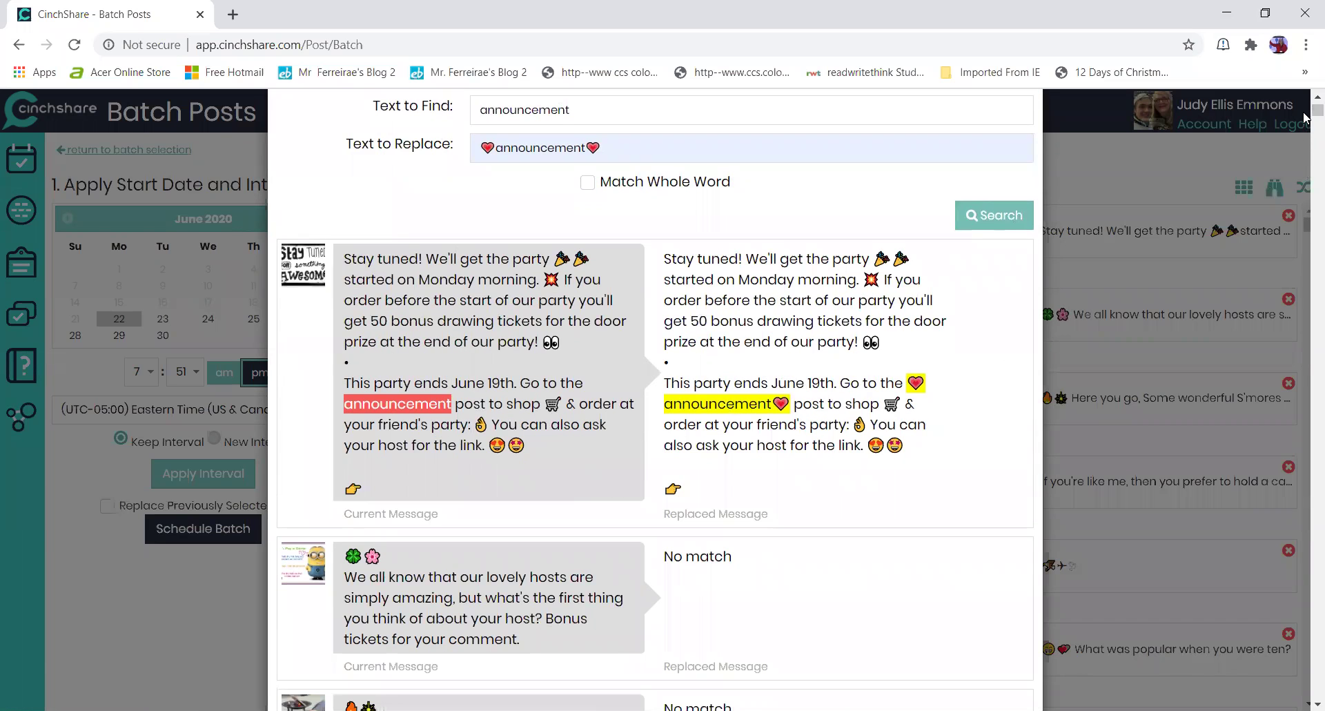
{"action": "left_click_drag", "start_coordinate": [1306, 112], "coordinate": [1315, 690]}
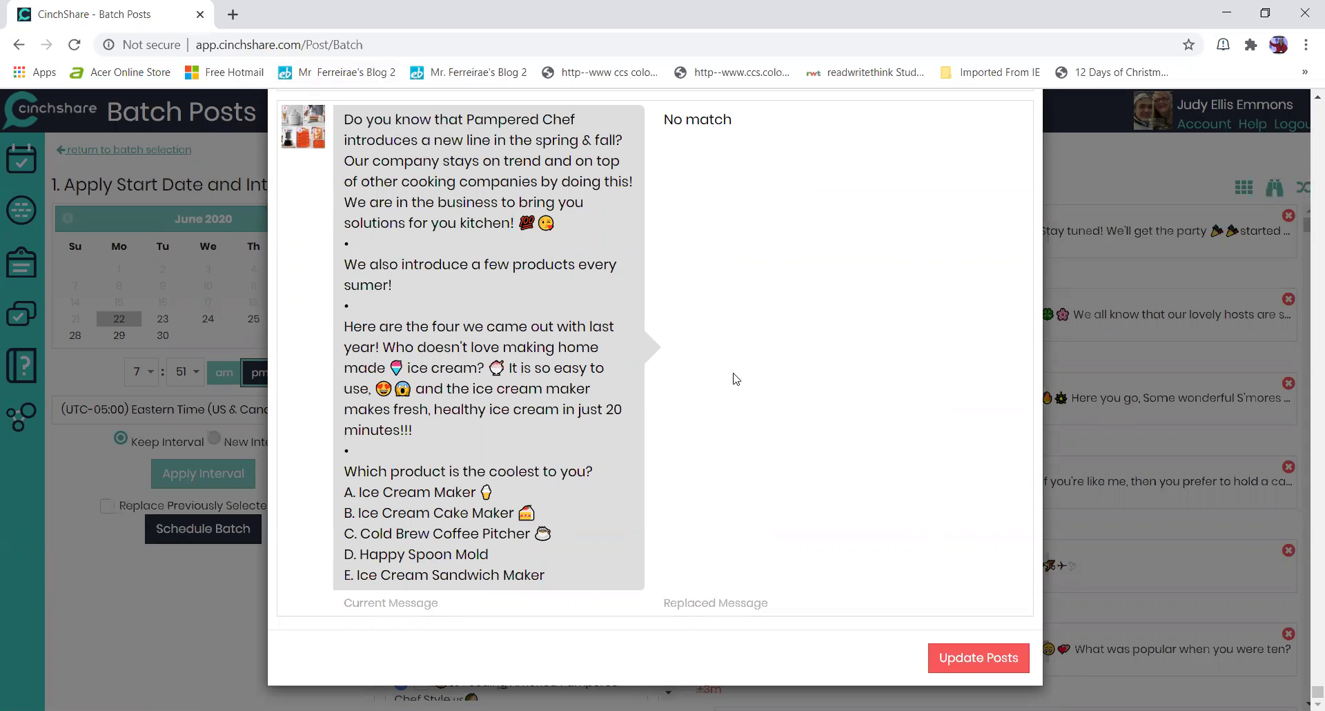
Update Posts with the heart replacement, then inspect post 1's message and cancel without changes
{"action": "left_click", "coordinate": [983, 664]}
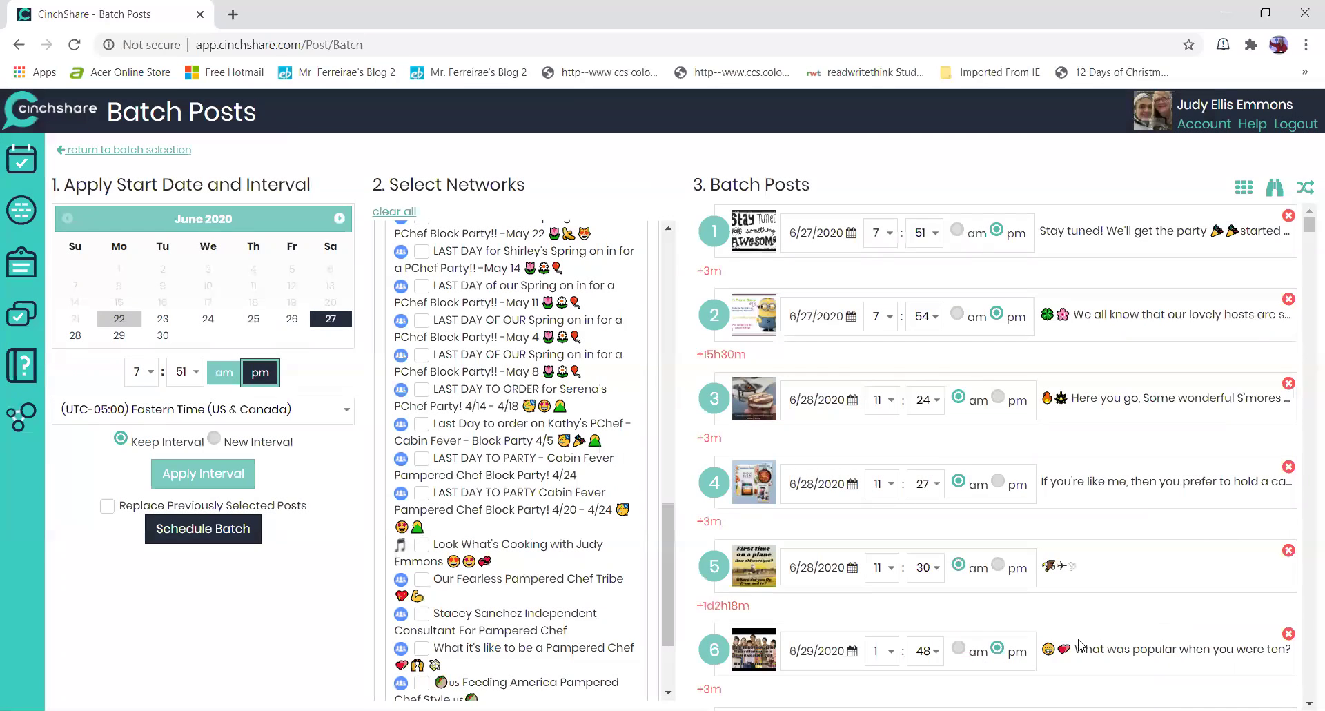
{"action": "left_click", "coordinate": [749, 232]}
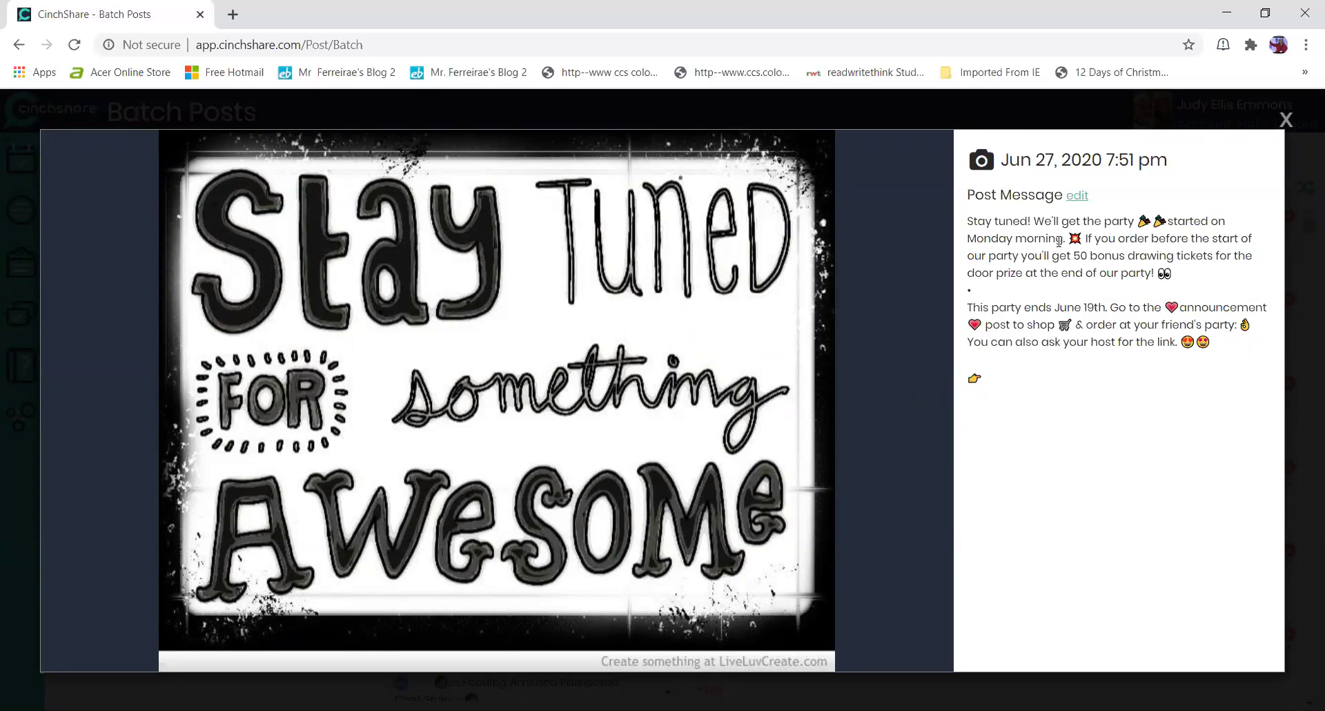
{"action": "left_click", "coordinate": [1078, 198]}
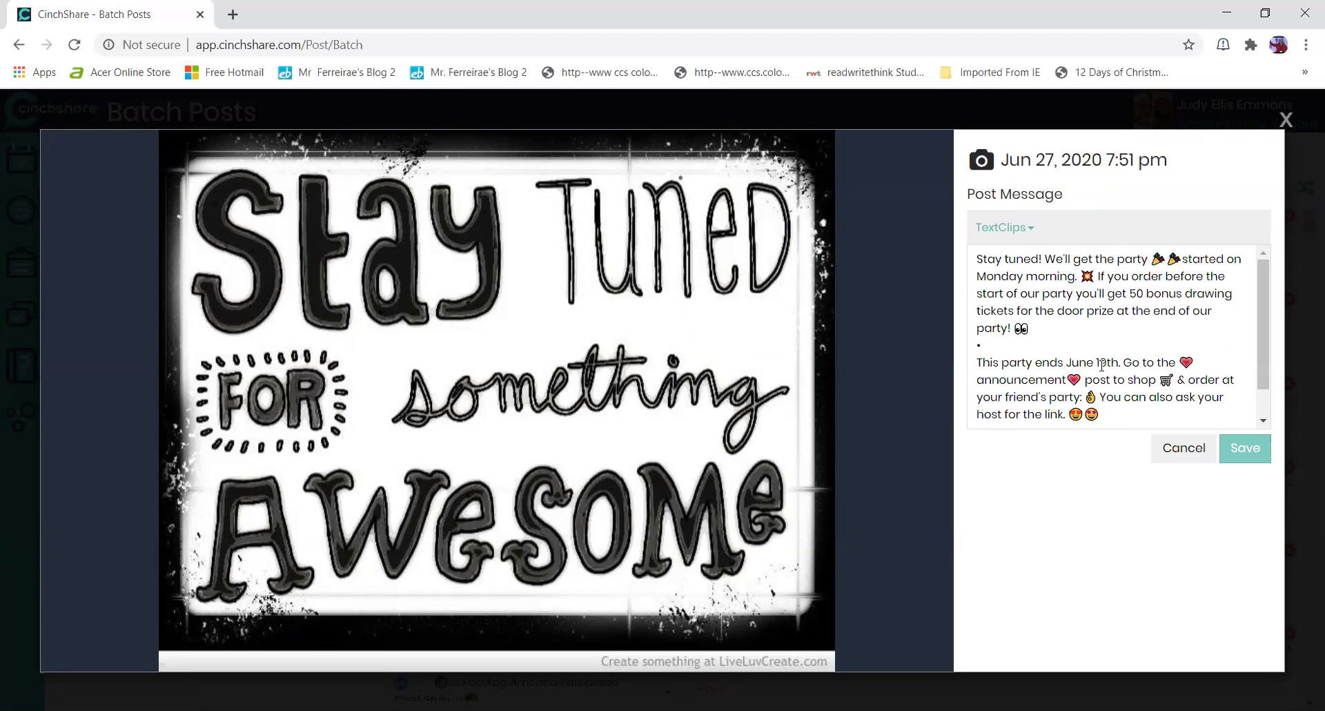
{"action": "left_click", "coordinate": [1286, 121]}
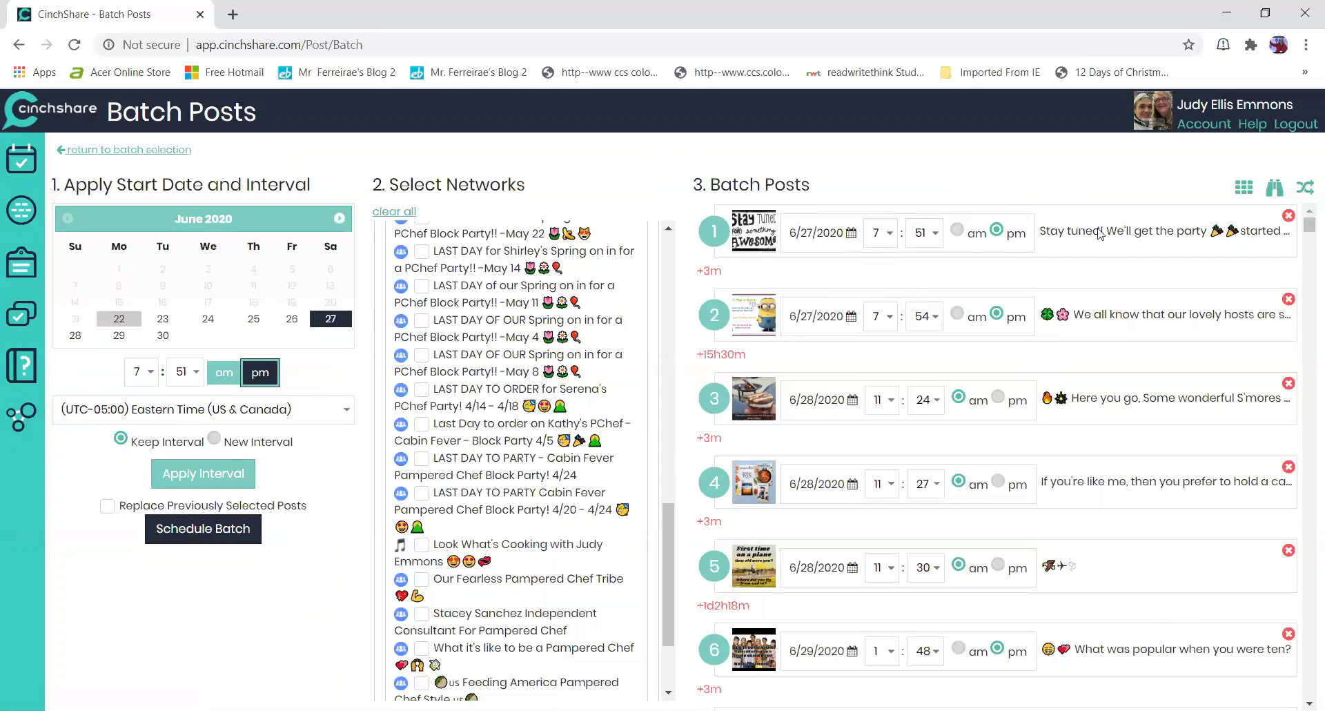
{"action": "scroll", "coordinate": [1156, 330], "scroll_direction": "down", "scroll_amount": 5}
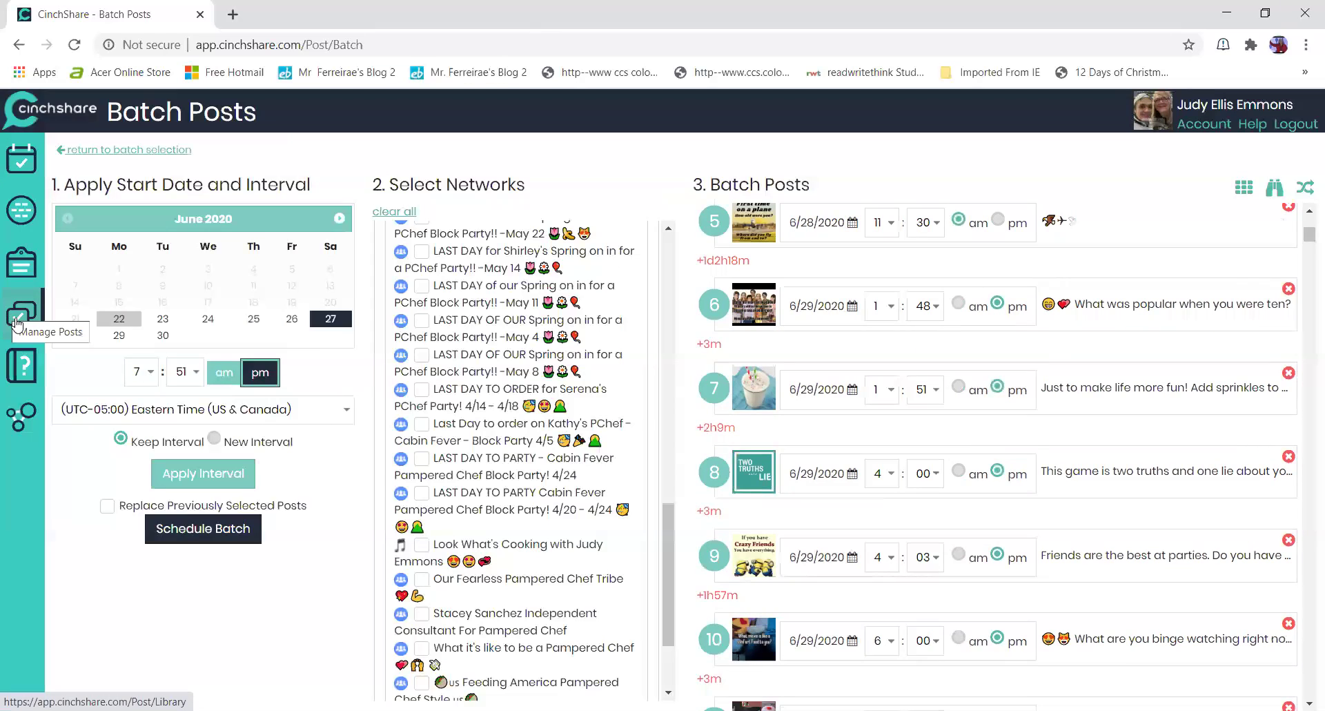
Switch Manage Posts to List View and preview the Jun 19 6:30 pm silicone lids post
{"action": "left_click", "coordinate": [17, 322]}
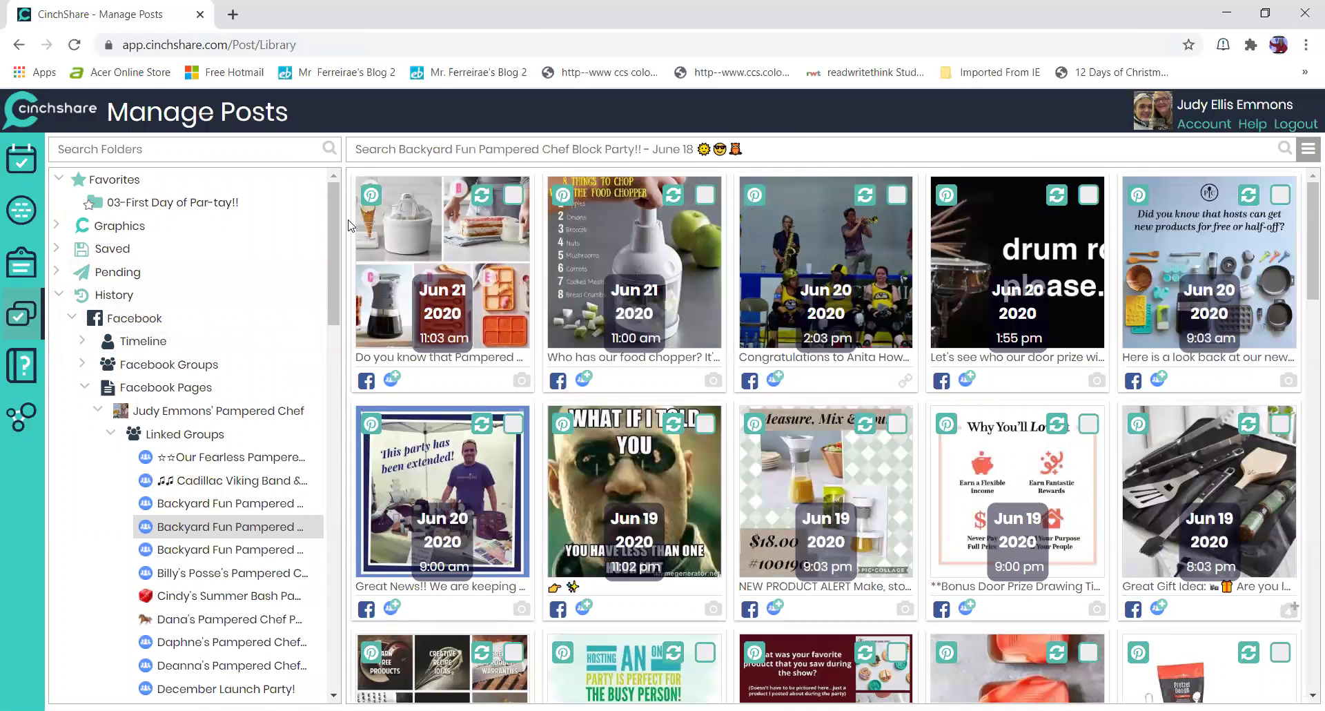
{"action": "scroll", "coordinate": [482, 457], "scroll_direction": "down", "scroll_amount": 5}
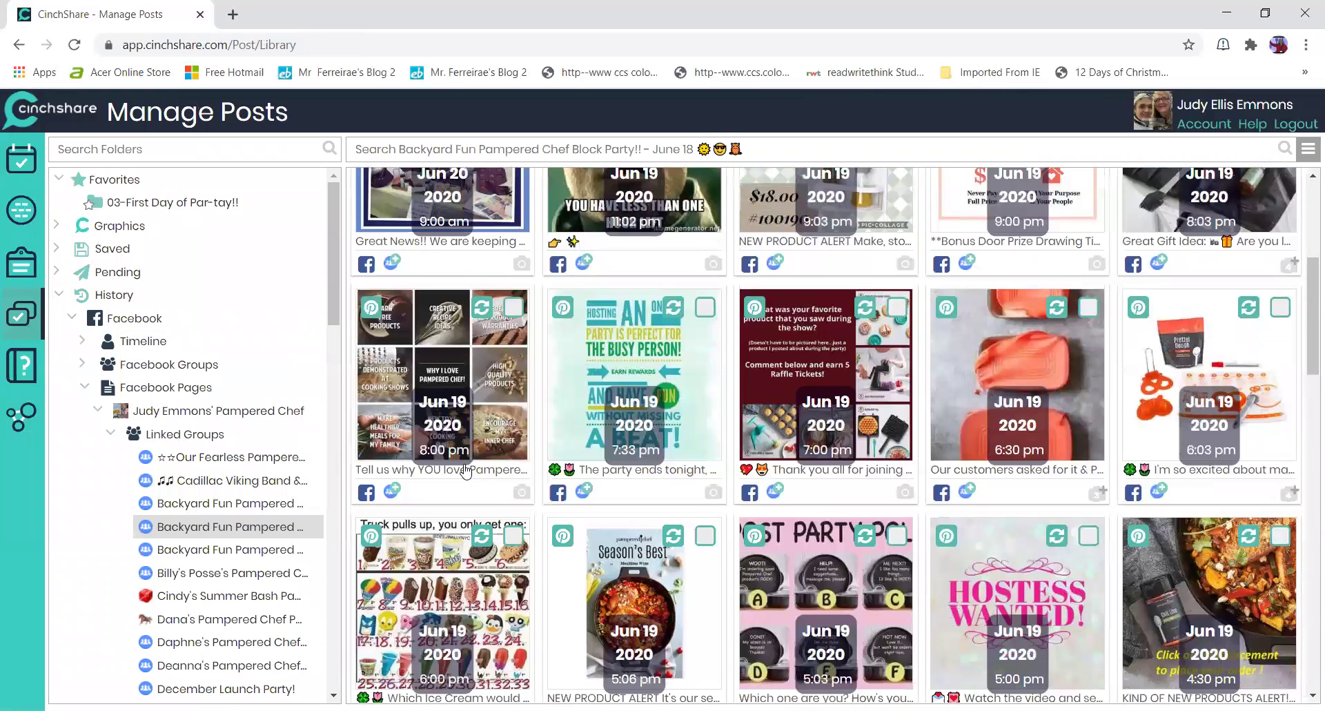
{"action": "scroll", "coordinate": [482, 457], "scroll_direction": "down", "scroll_amount": 1}
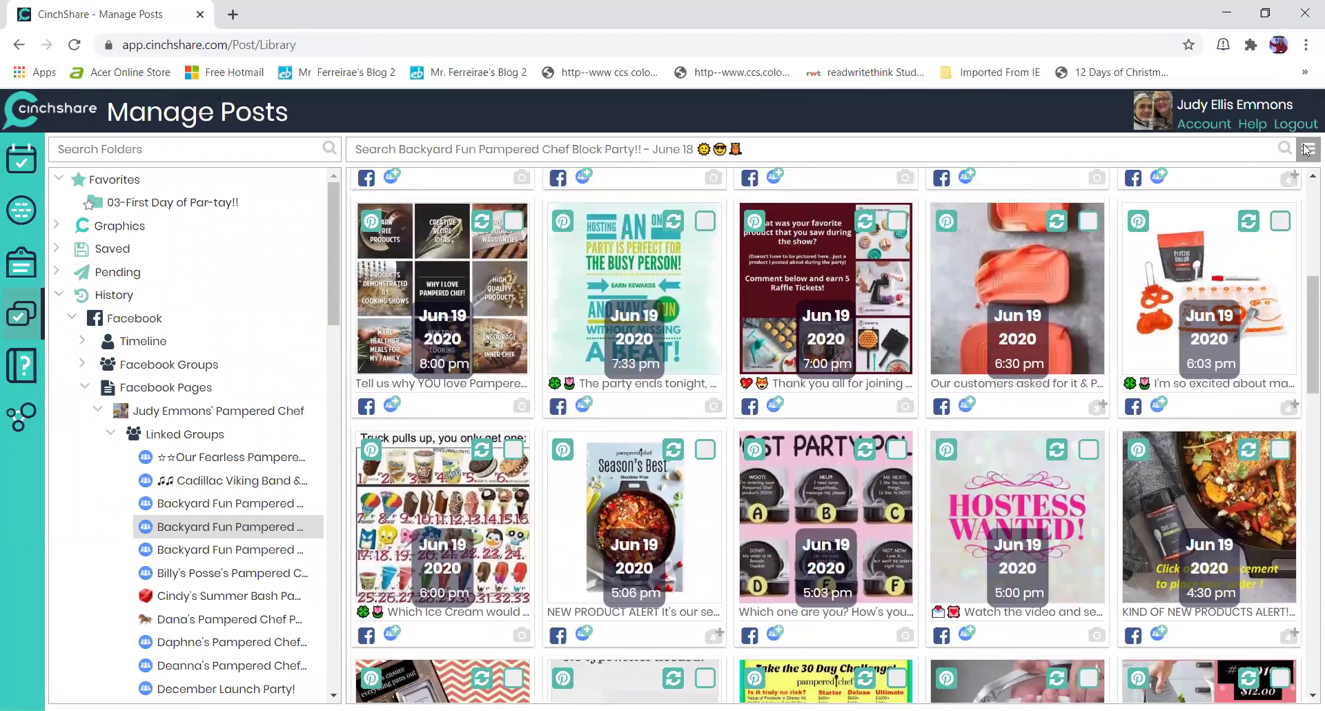
{"action": "left_click", "coordinate": [1308, 150]}
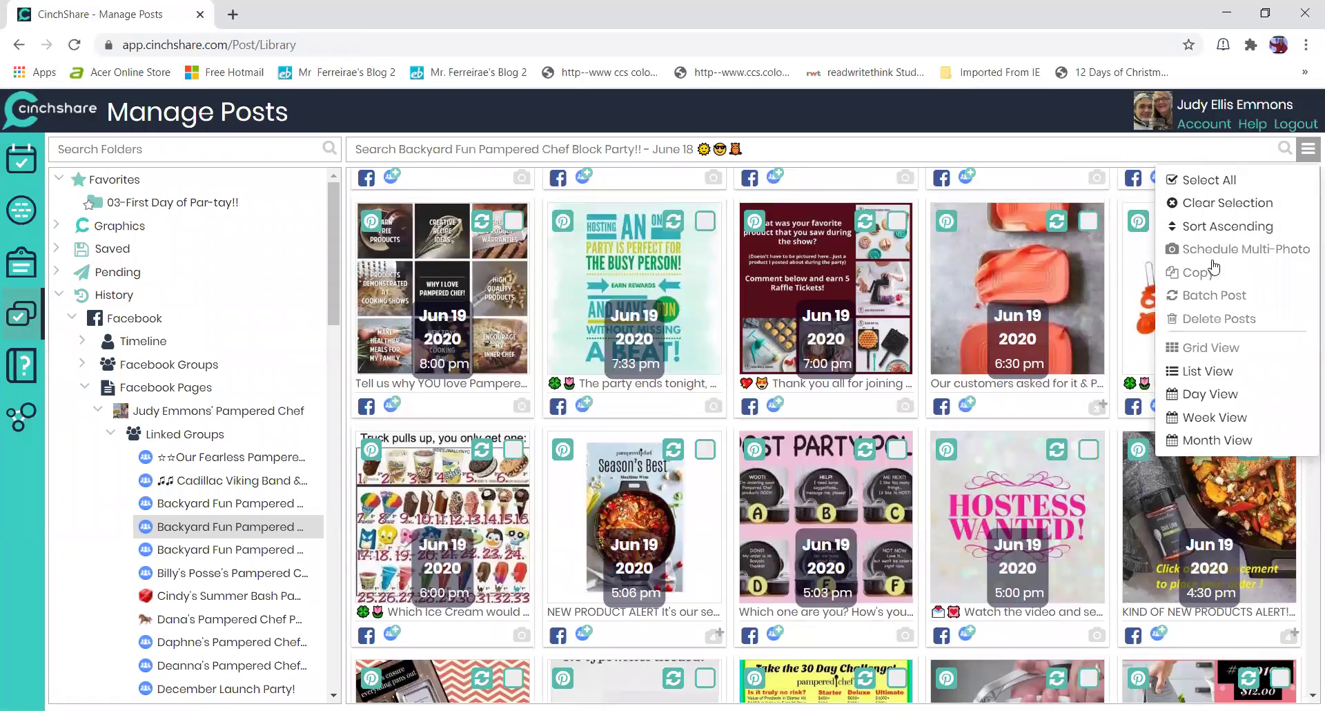
{"action": "left_click", "coordinate": [1184, 371]}
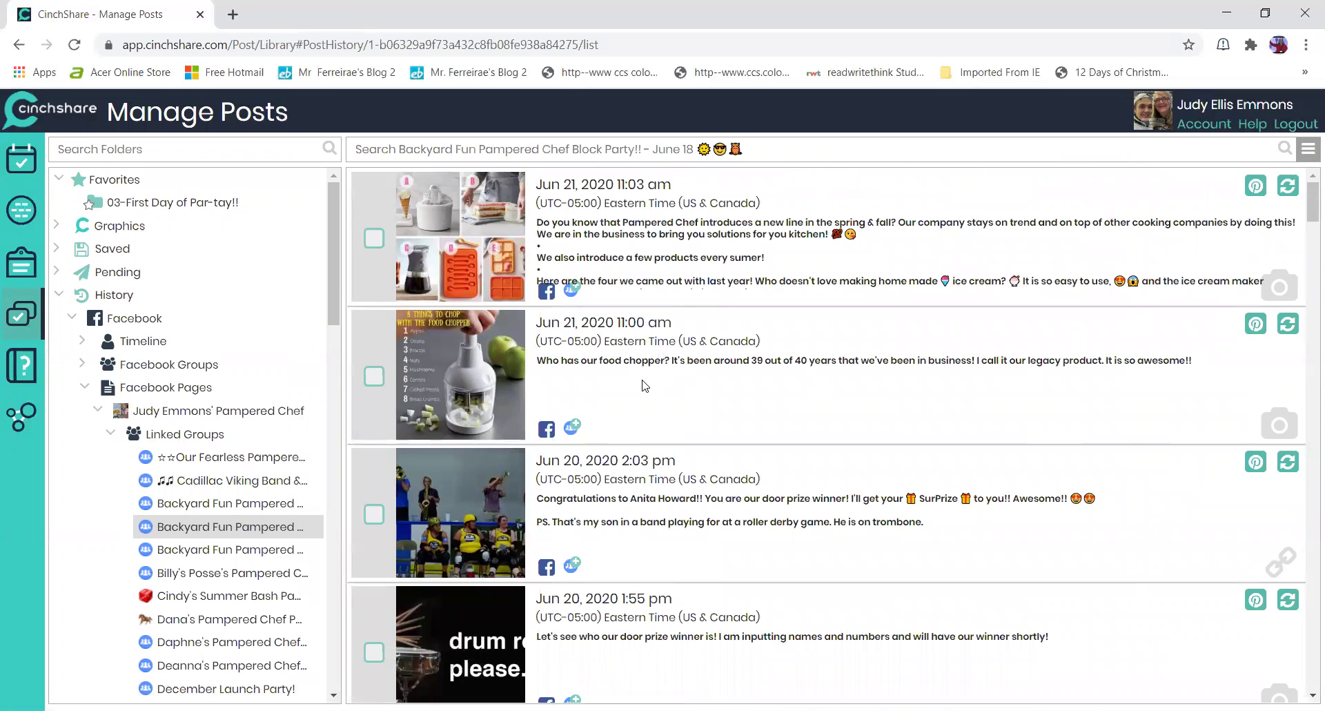
{"action": "scroll", "coordinate": [794, 394], "scroll_direction": "down", "scroll_amount": 4}
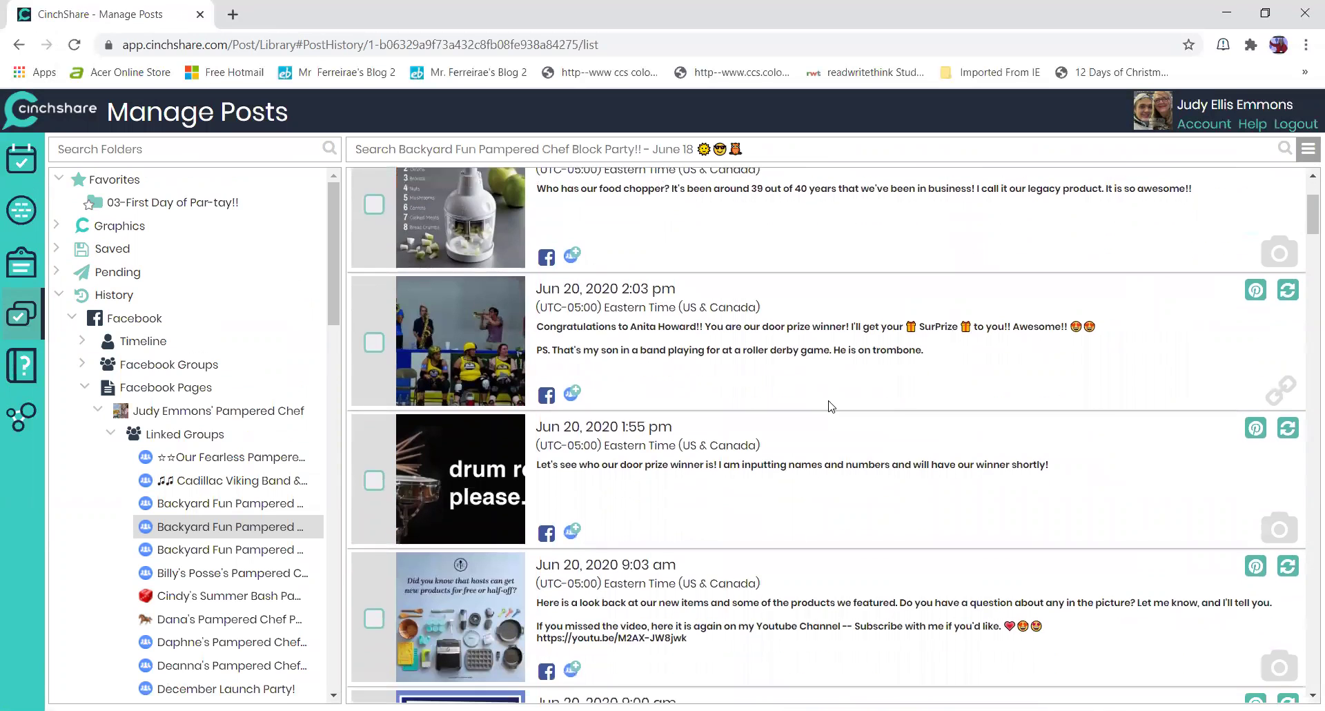
{"action": "scroll", "coordinate": [726, 415], "scroll_direction": "down", "scroll_amount": 4}
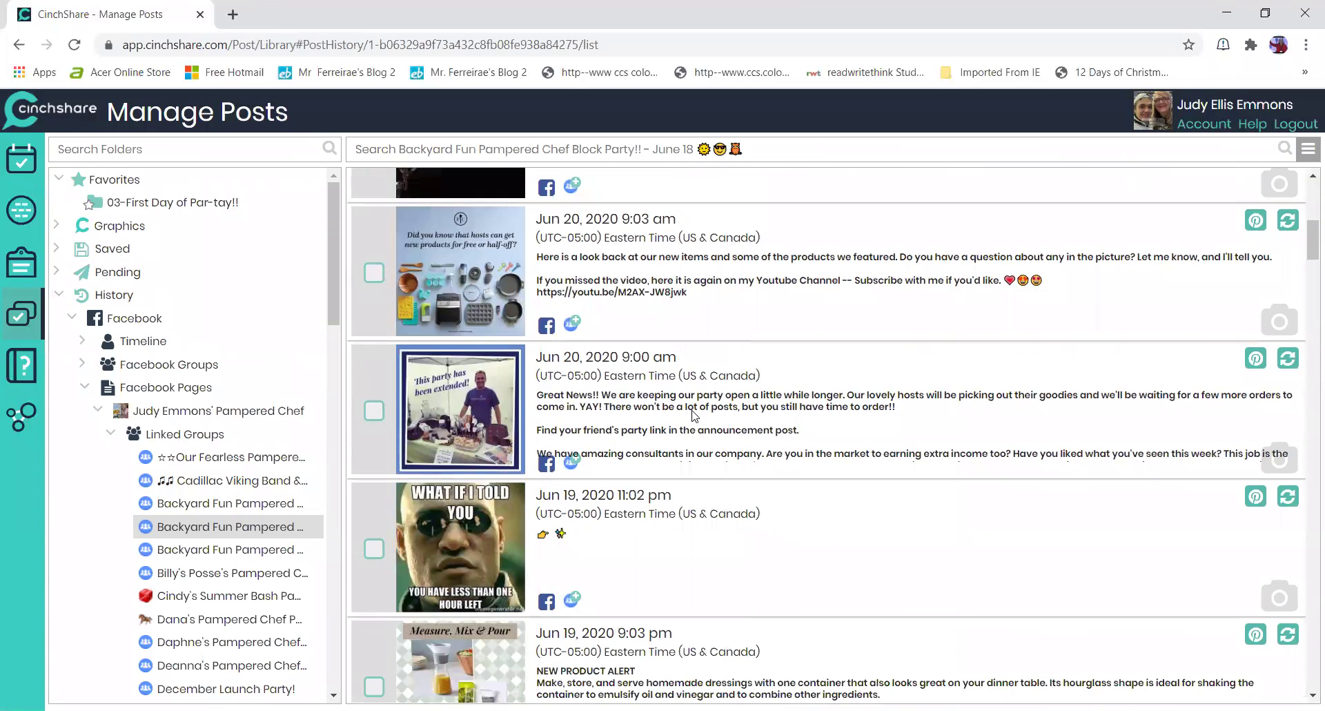
{"action": "scroll", "coordinate": [797, 411], "scroll_direction": "down", "scroll_amount": 10}
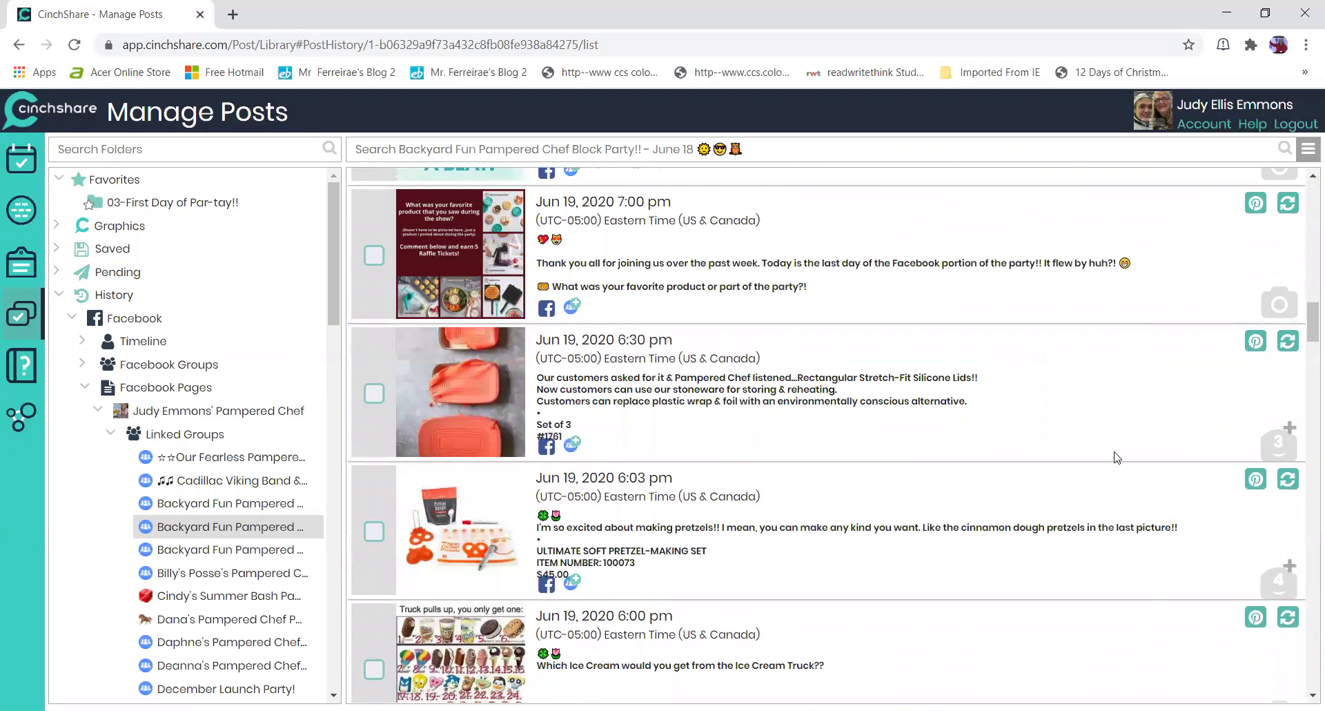
{"action": "left_click", "coordinate": [1280, 449]}
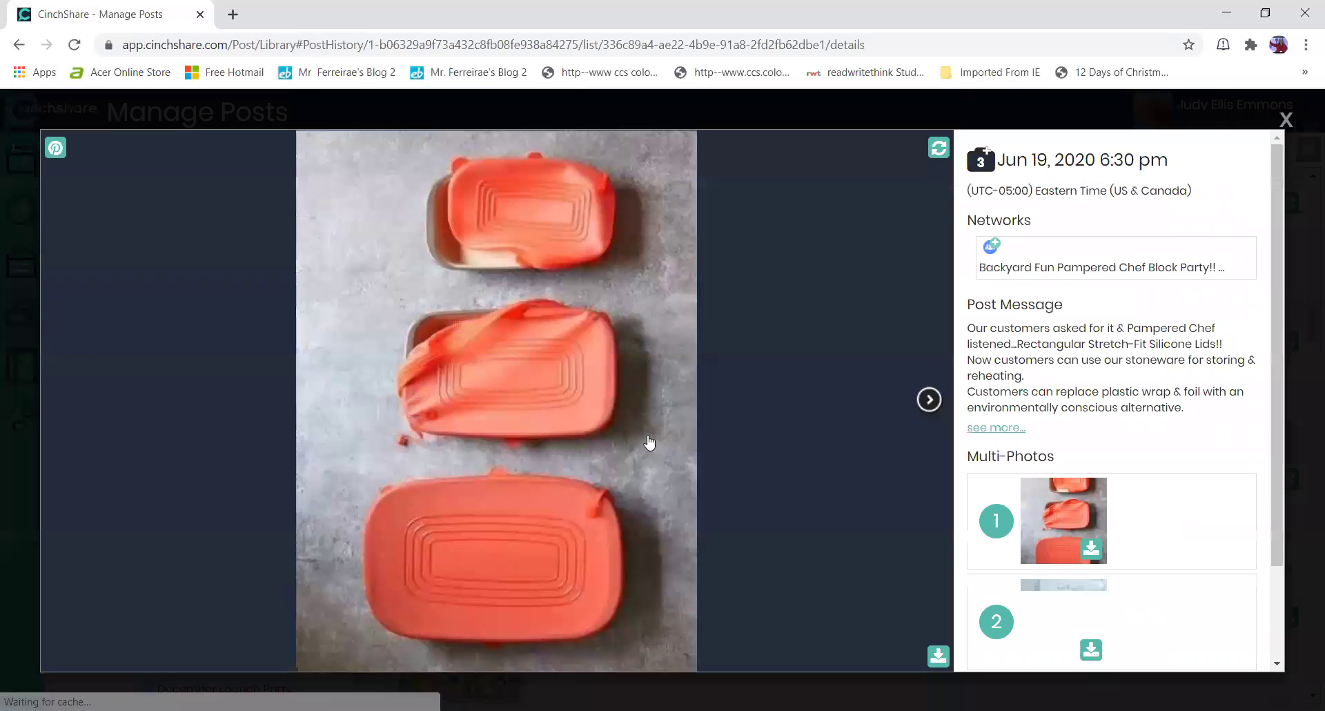
{"action": "left_click", "coordinate": [1285, 120]}
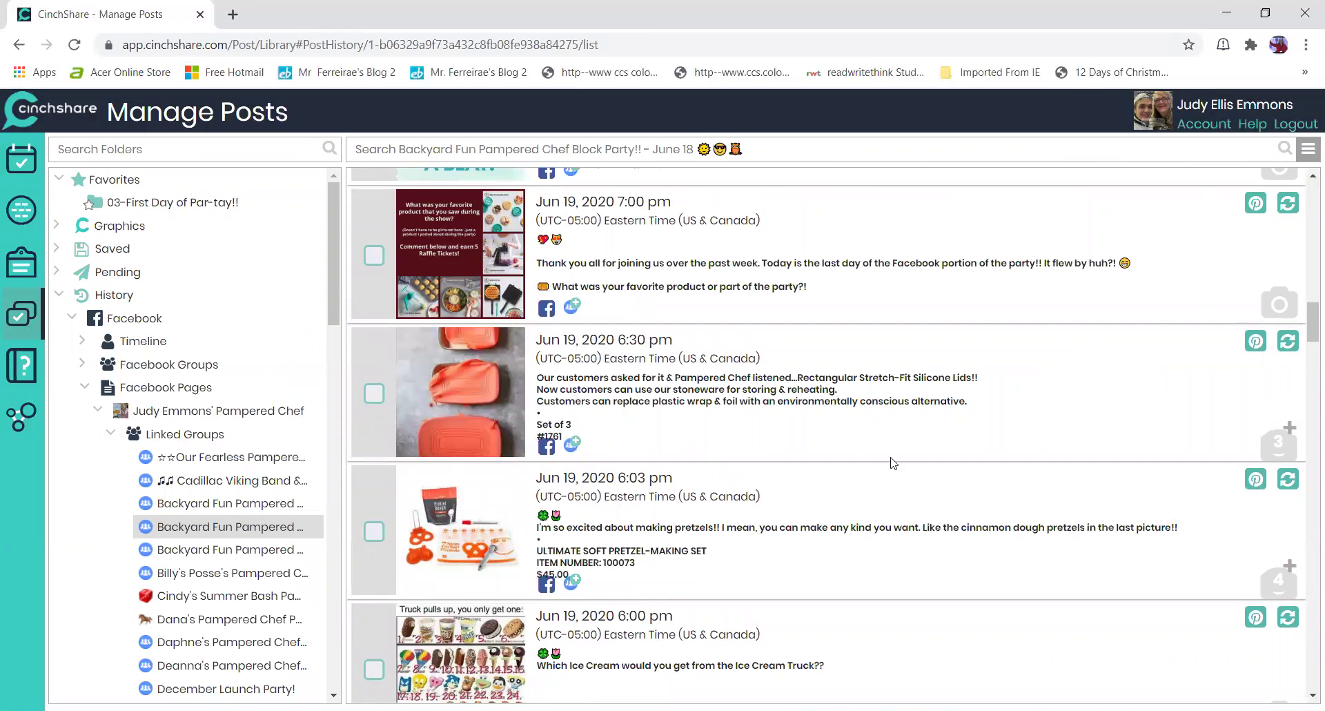
Batch-schedule the selected lids post at 11:35 pm on June 22 to Look What's Cooking
{"action": "left_click", "coordinate": [374, 399]}
{"action": "left_click", "coordinate": [1308, 150]}
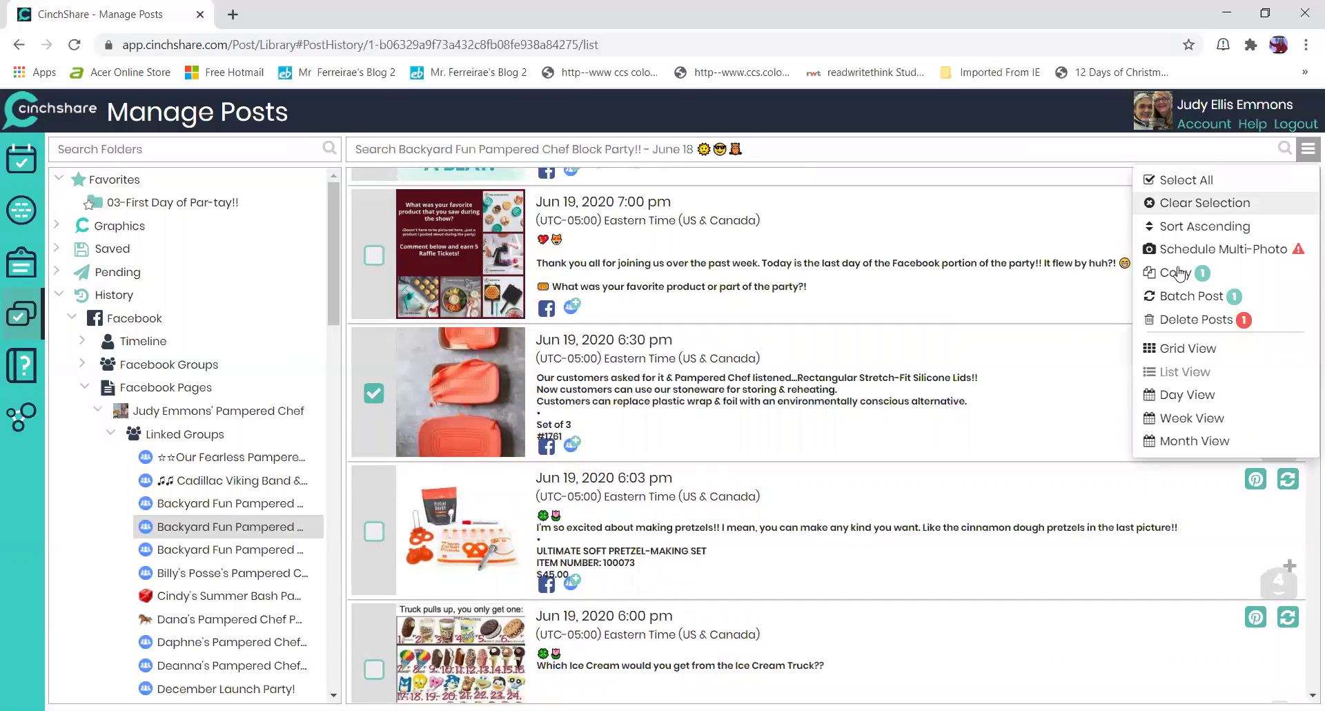
{"action": "left_click", "coordinate": [1177, 294]}
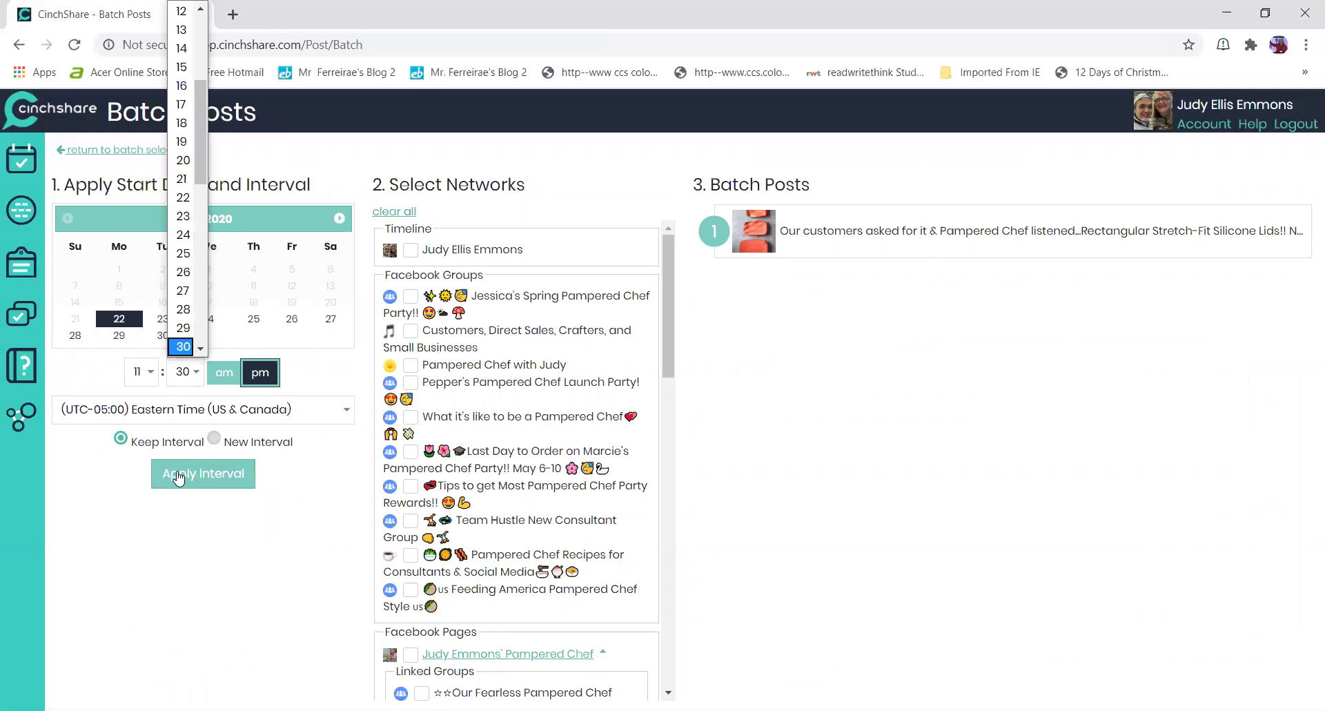
{"action": "left_click", "coordinate": [195, 376]}
{"action": "scroll", "coordinate": [174, 298], "scroll_direction": "down", "scroll_amount": 2}
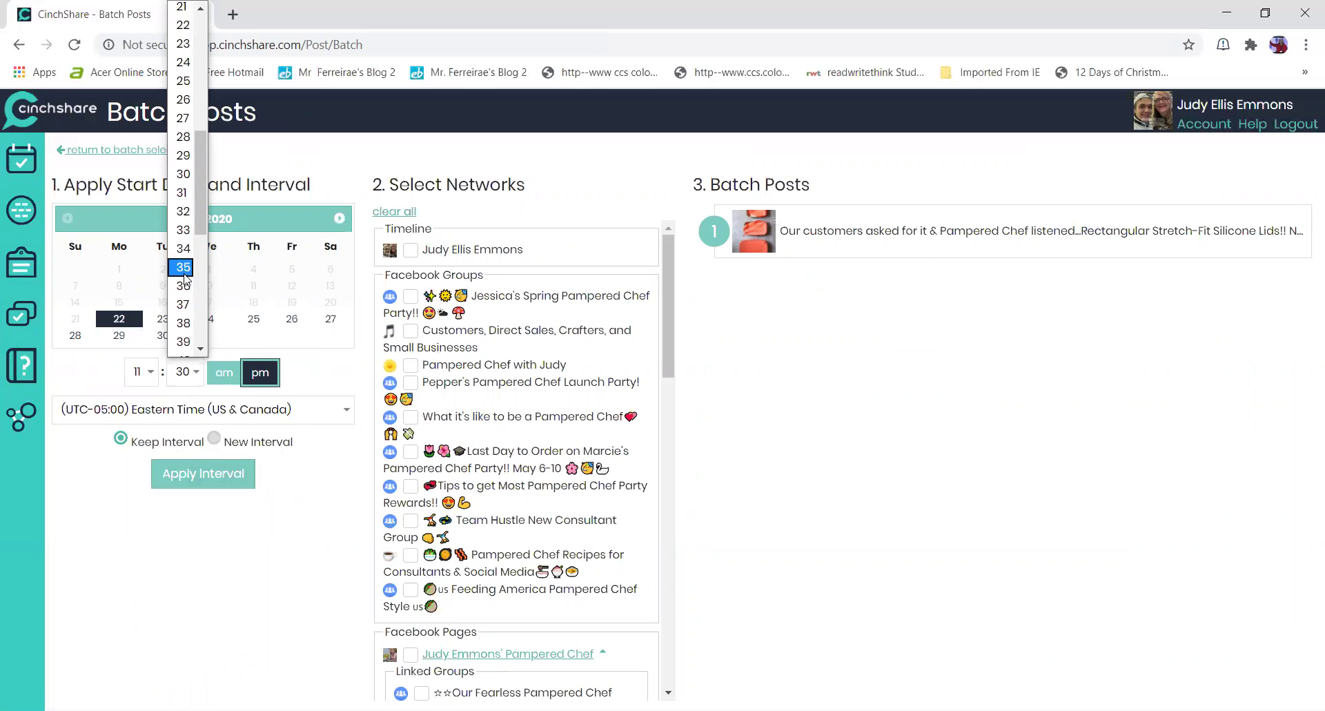
{"action": "left_click", "coordinate": [183, 267]}
{"action": "scroll", "coordinate": [481, 445], "scroll_direction": "down", "scroll_amount": 3}
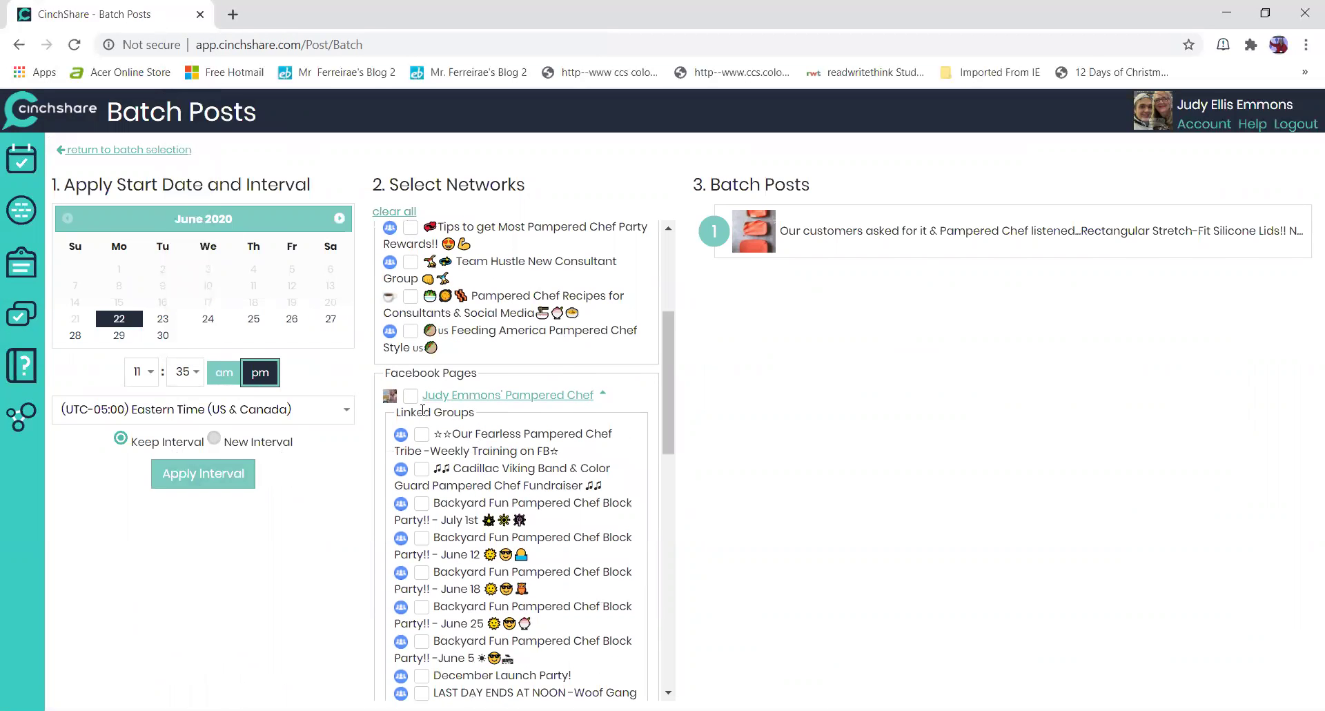
{"action": "scroll", "coordinate": [423, 410], "scroll_direction": "down", "scroll_amount": 10}
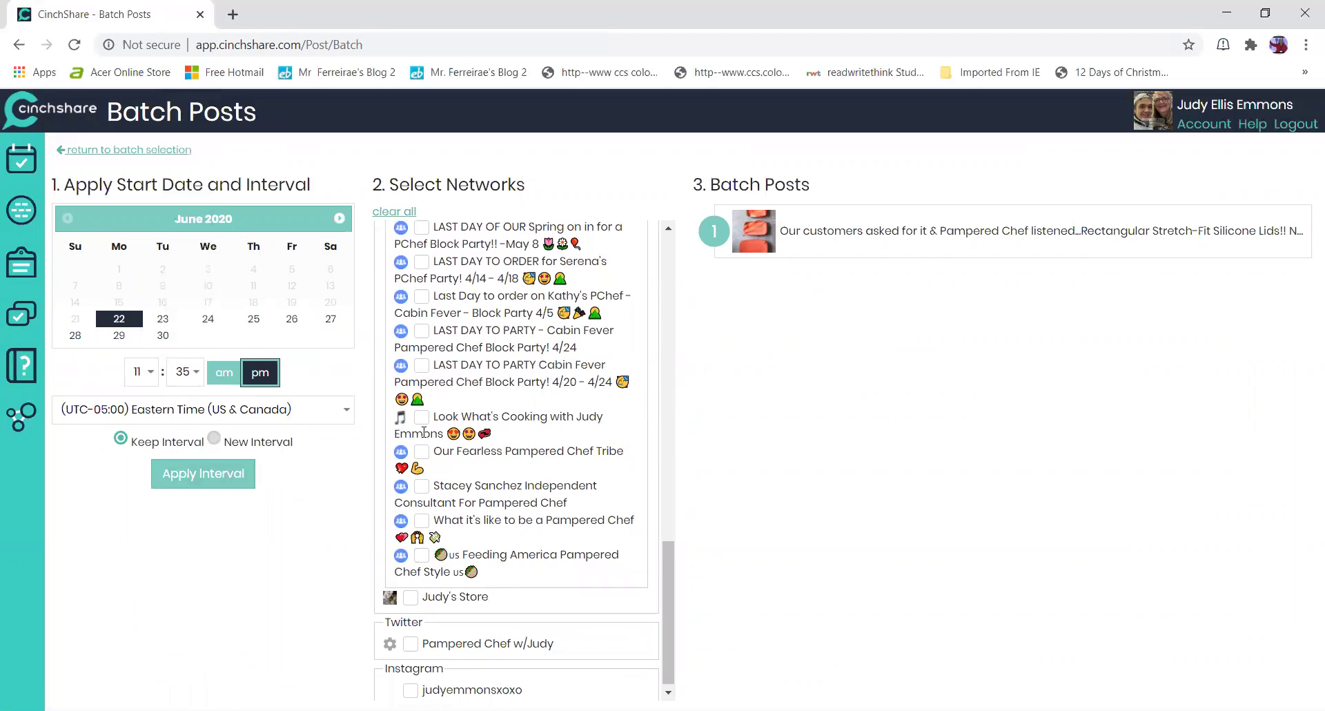
{"action": "left_click", "coordinate": [421, 417]}
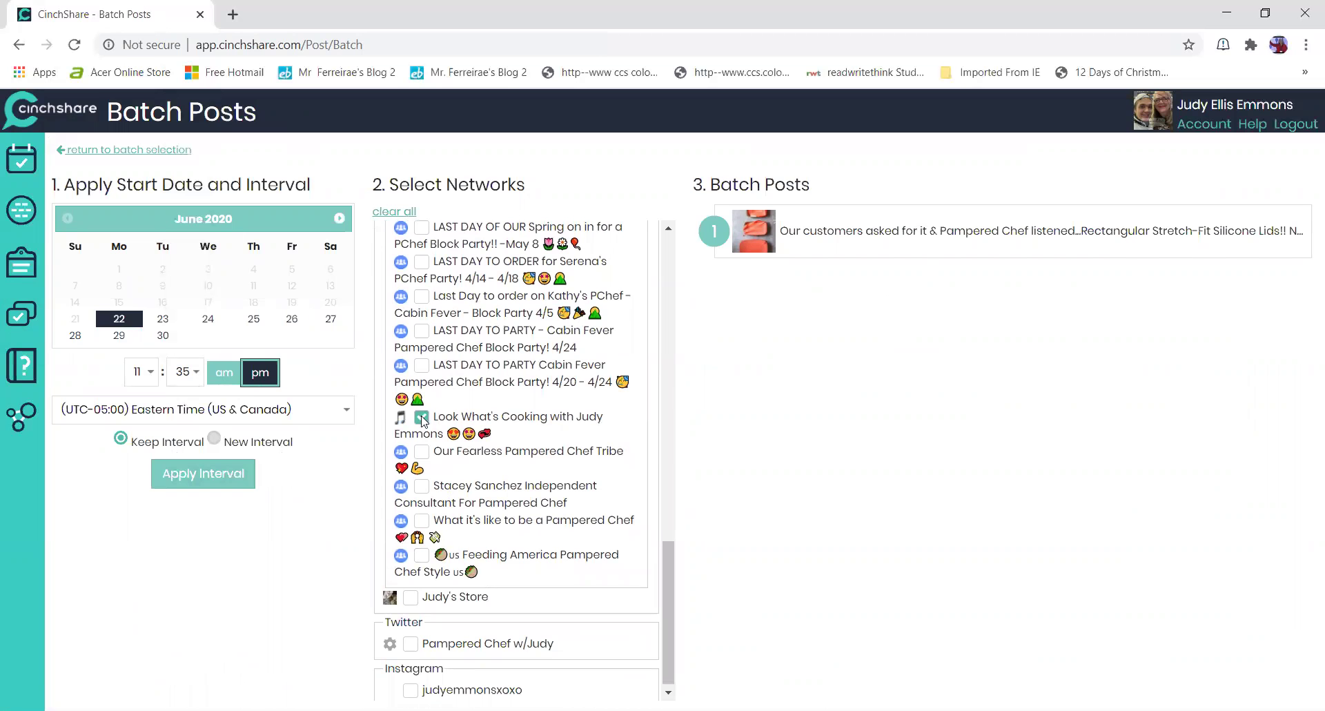
{"action": "left_click", "coordinate": [202, 475]}
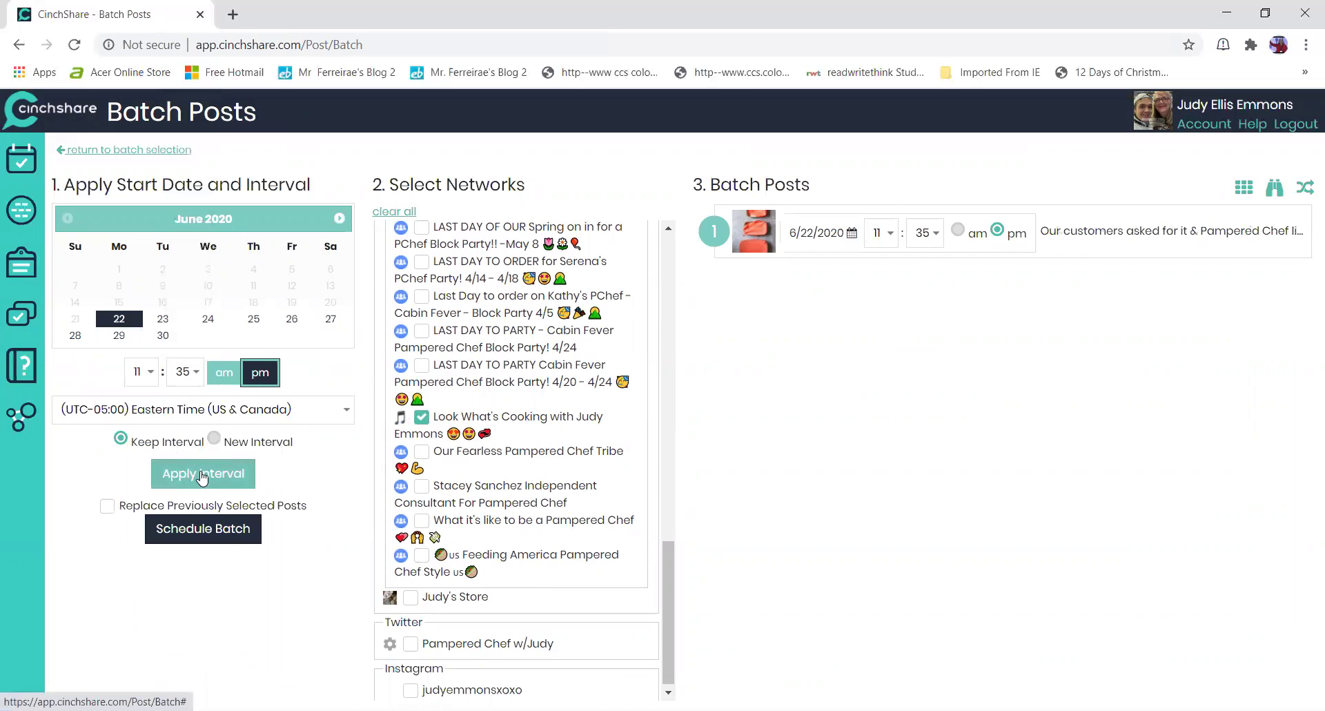
{"action": "left_click", "coordinate": [221, 527]}
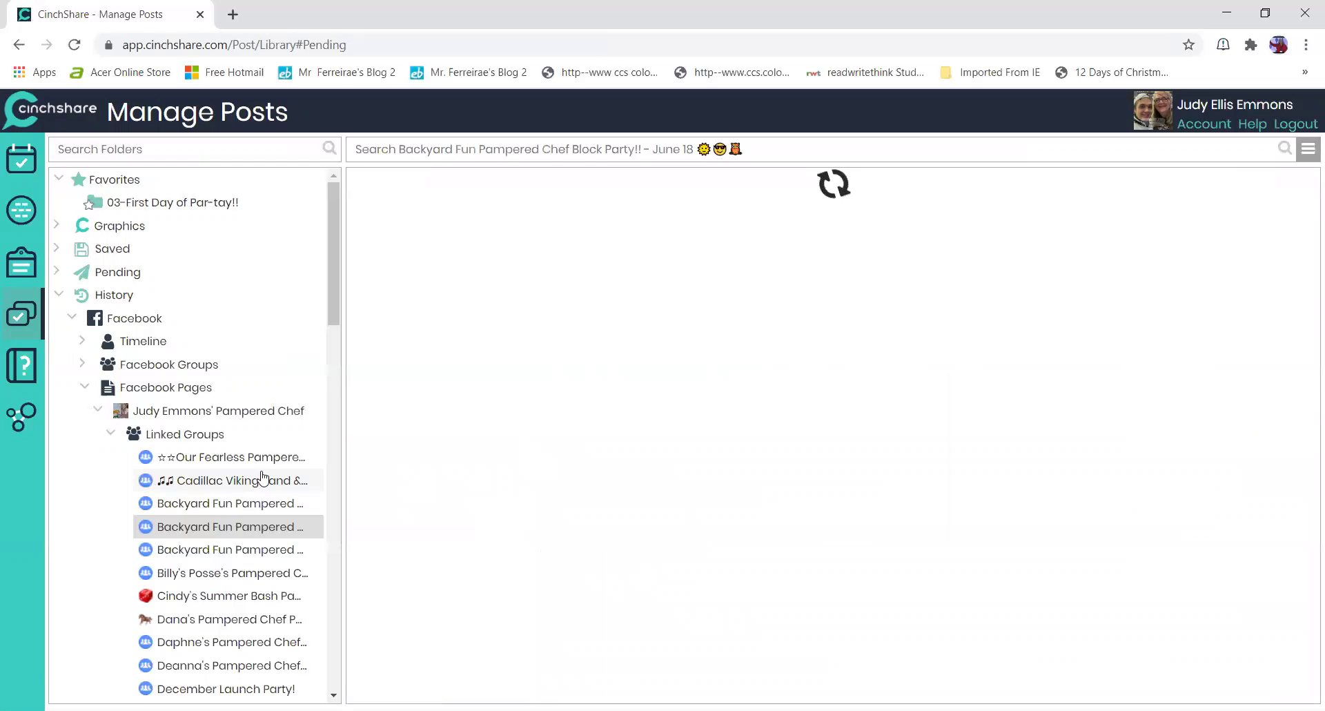
Open the Pending posts in Manage Posts and preview the June 22 lids post
{"action": "left_click", "coordinate": [20, 166]}
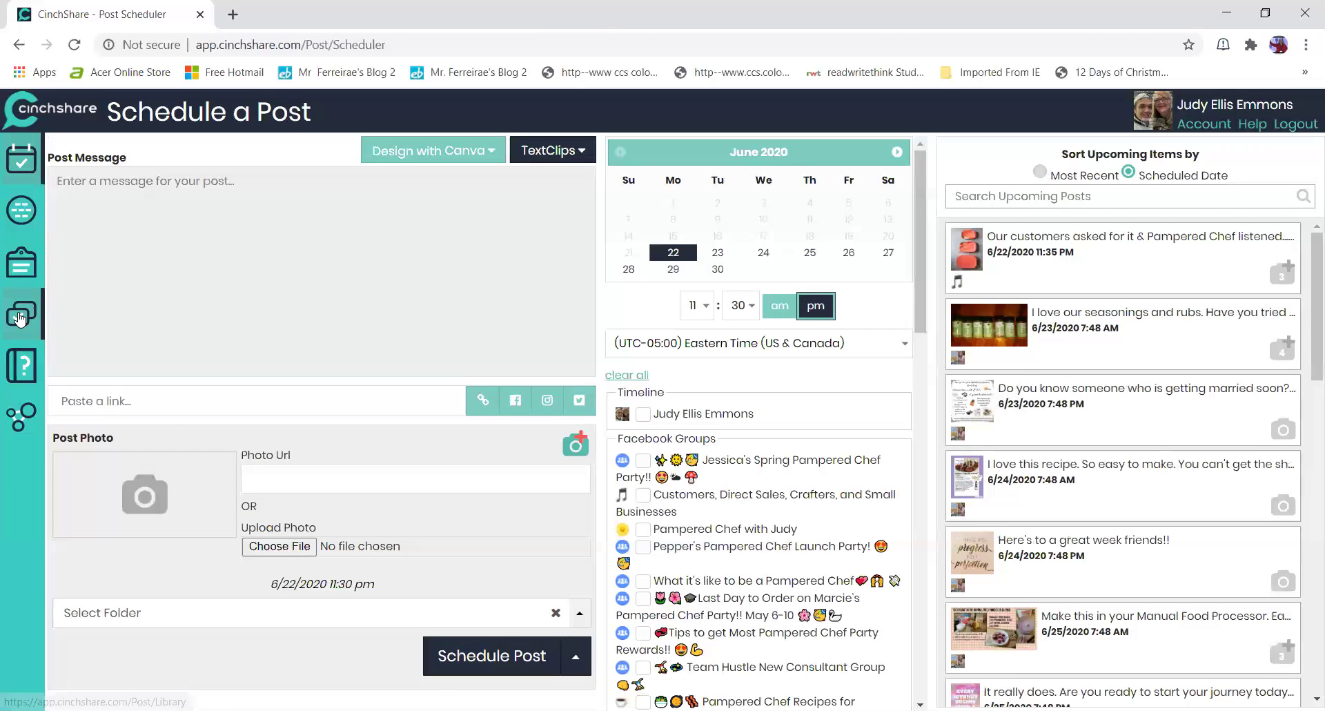
{"action": "left_click", "coordinate": [20, 317]}
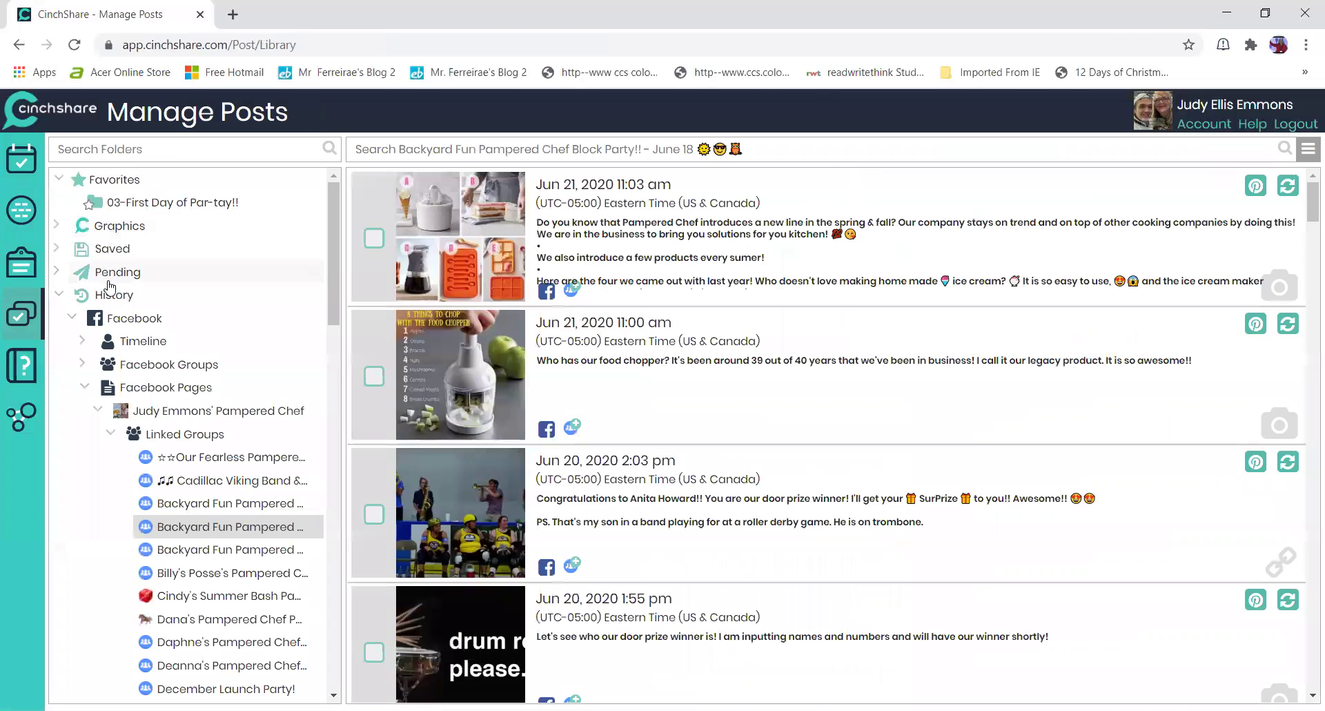
{"action": "left_click", "coordinate": [116, 274]}
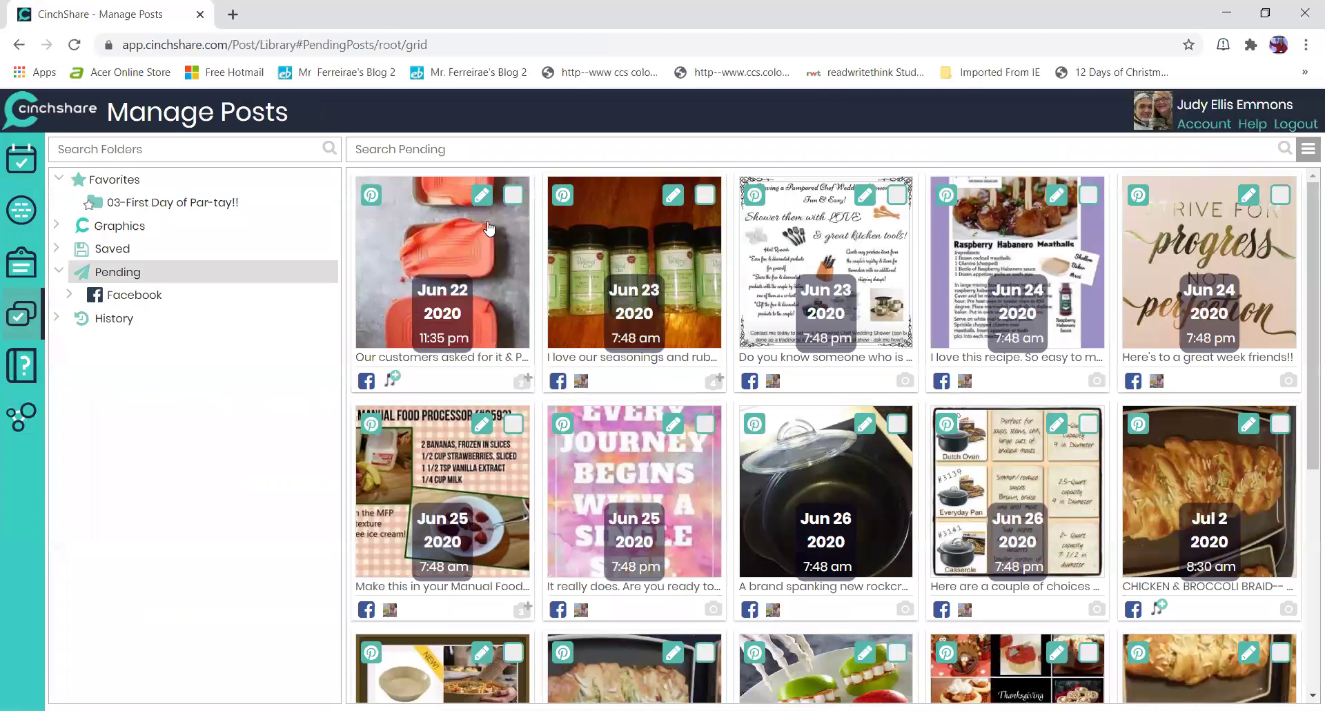
{"action": "left_click", "coordinate": [488, 221]}
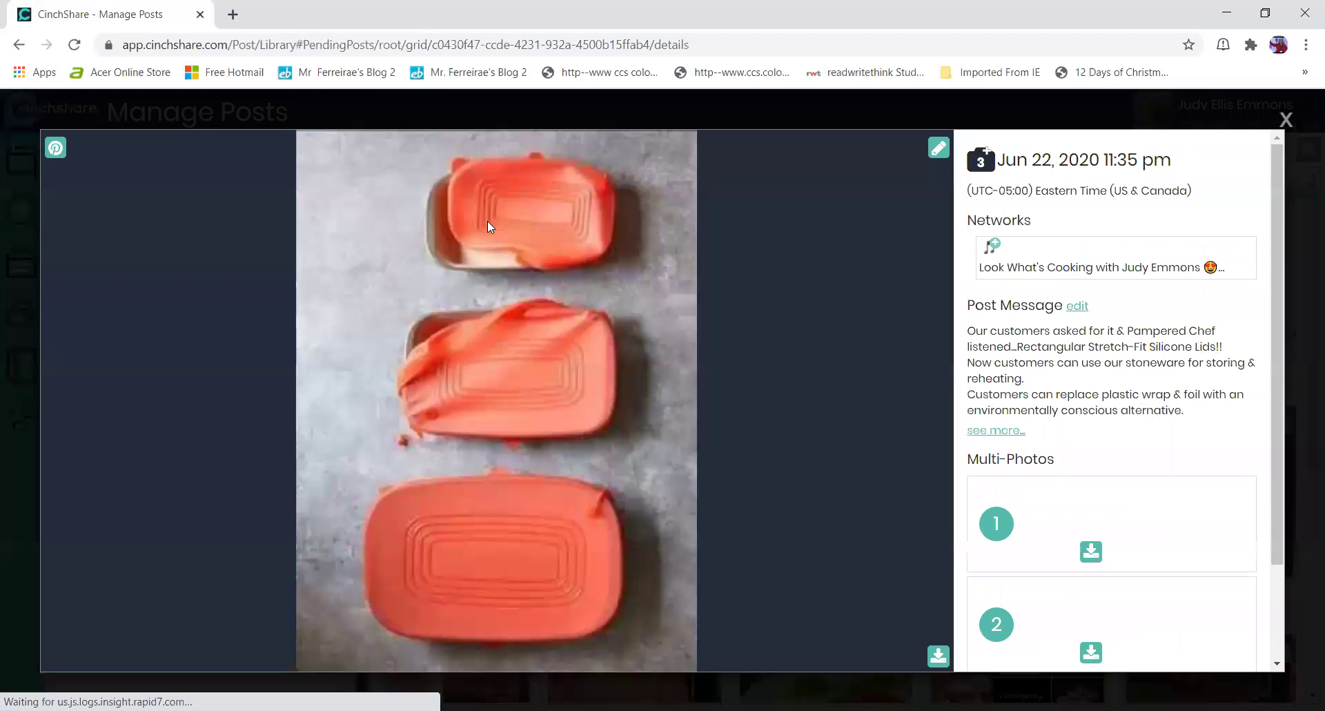
{"action": "left_click", "coordinate": [1284, 119]}
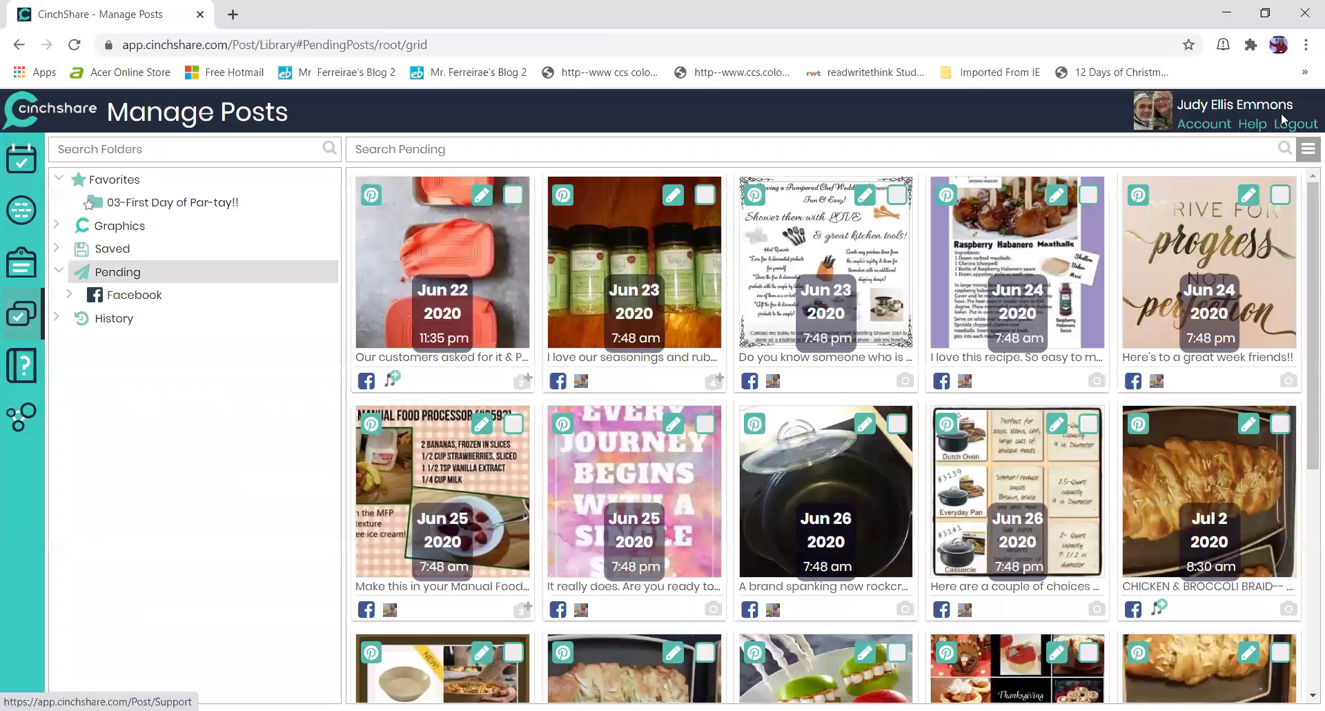
Switch the Pending posts to List View and preview the June 22 post again
{"action": "left_click", "coordinate": [1308, 148]}
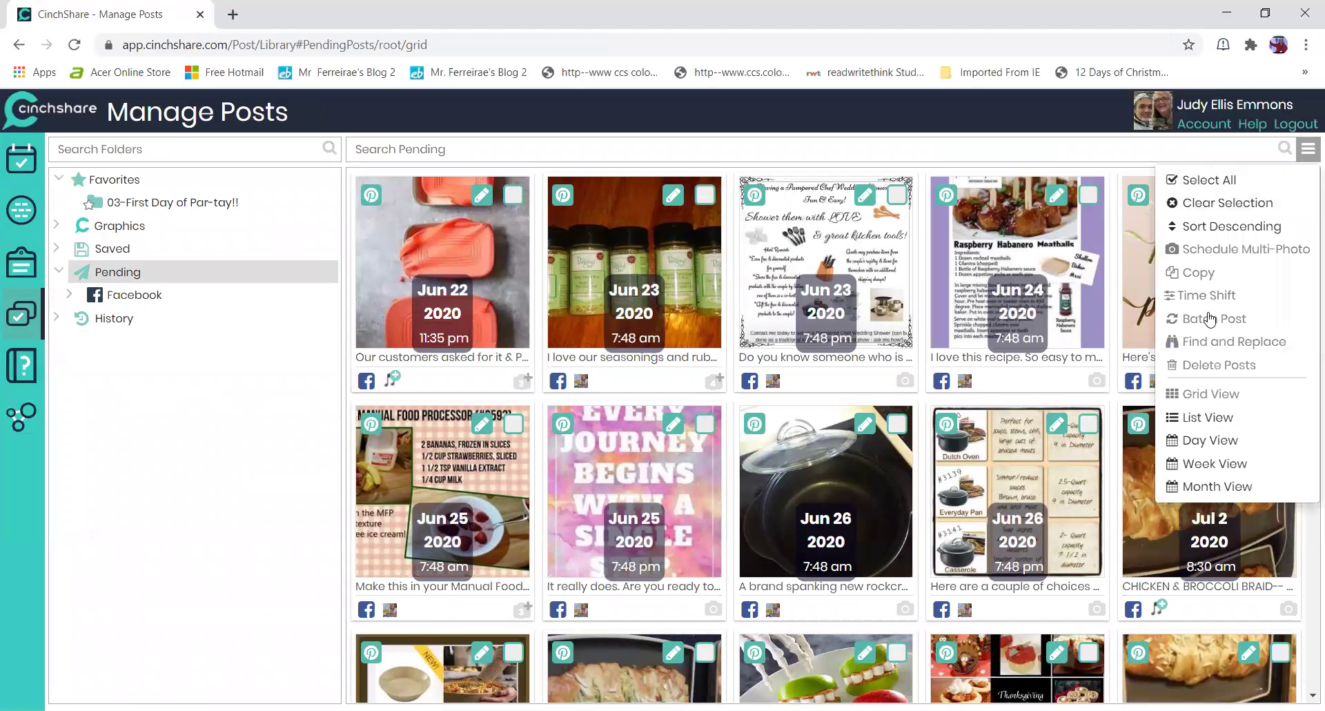
{"action": "left_click", "coordinate": [1217, 426]}
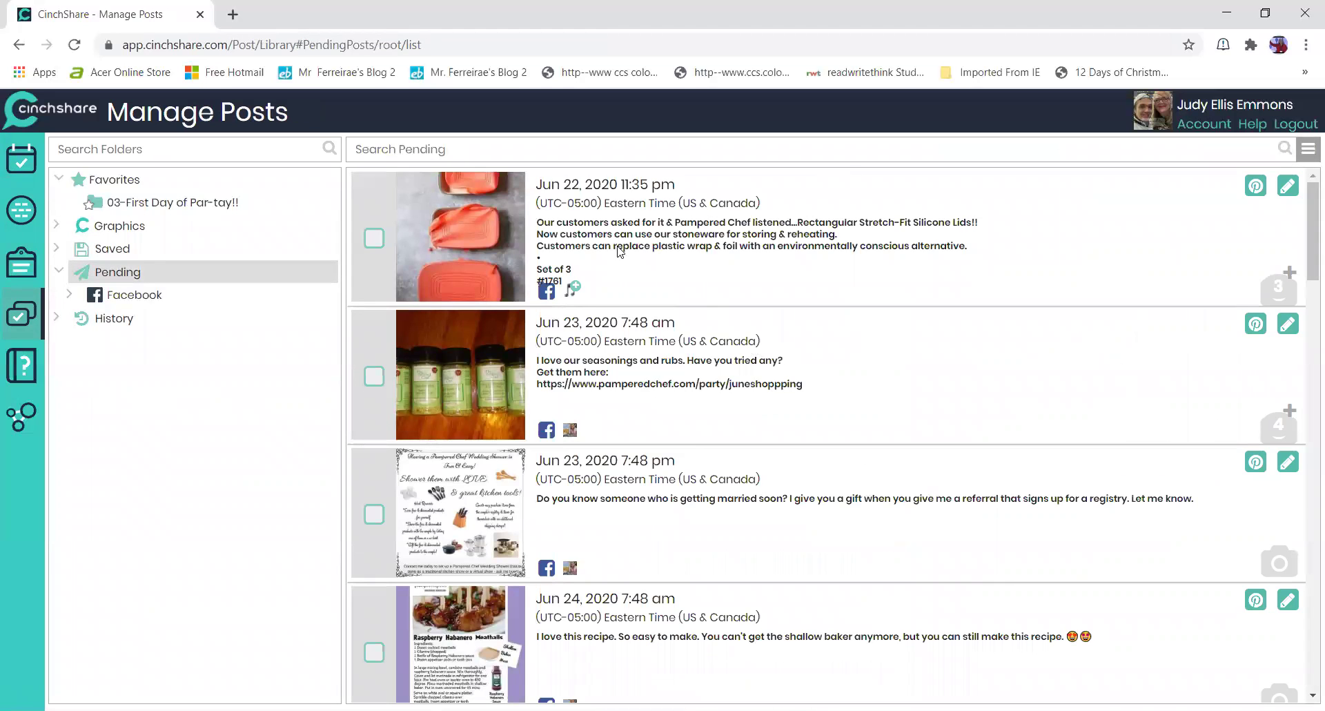
{"action": "left_click", "coordinate": [798, 267]}
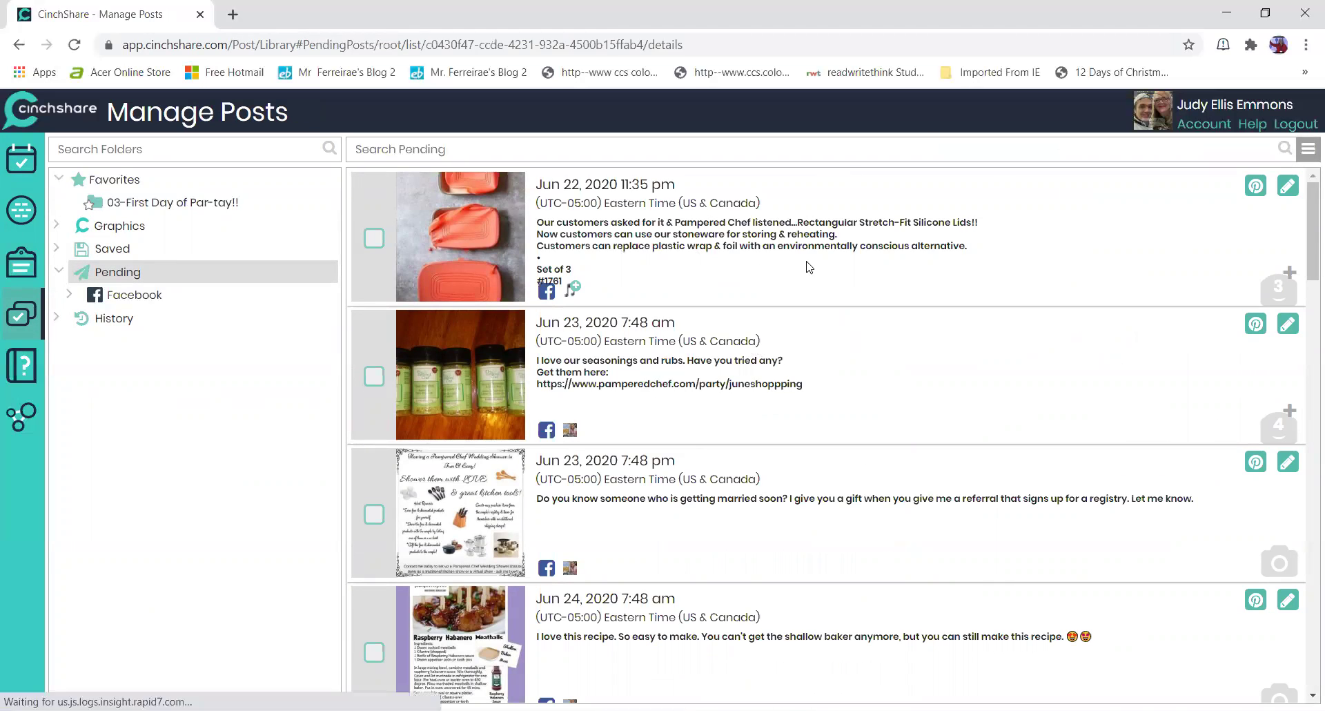
{"action": "scroll", "coordinate": [1101, 488], "scroll_direction": "down", "scroll_amount": 2}
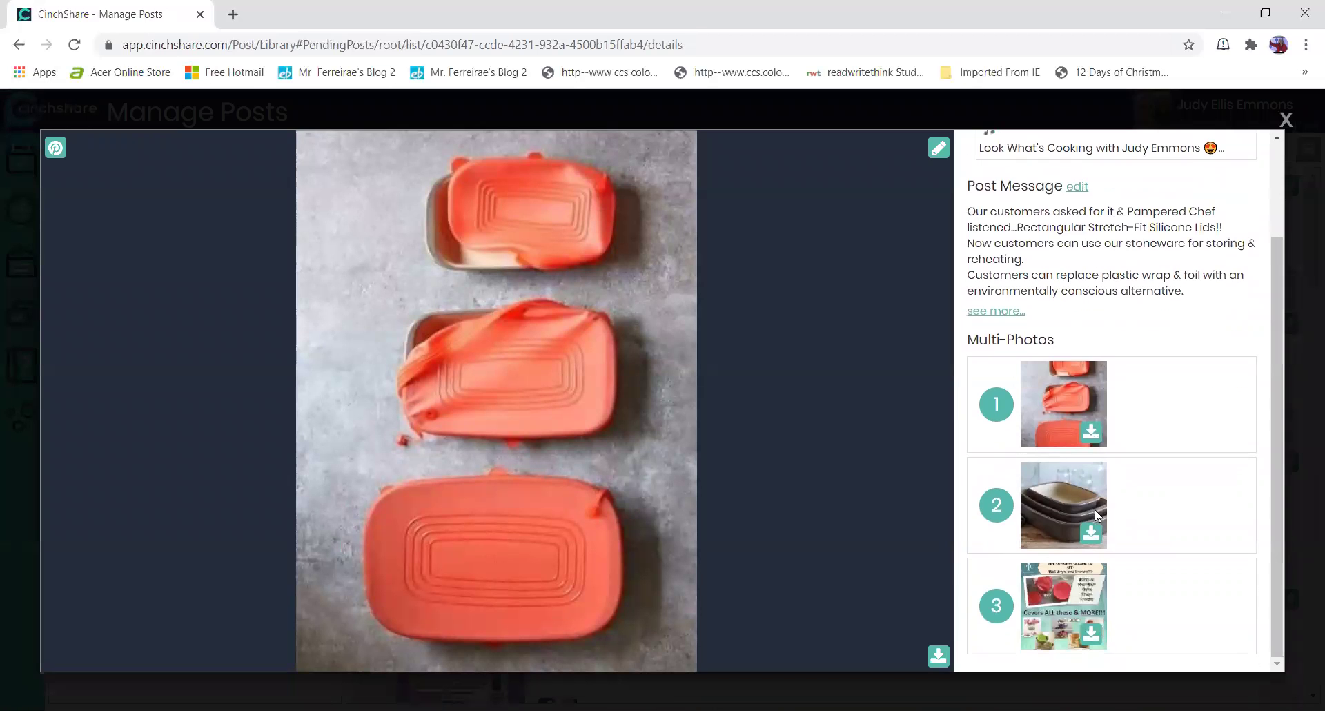
{"action": "scroll", "coordinate": [1116, 364], "scroll_direction": "up", "scroll_amount": 2}
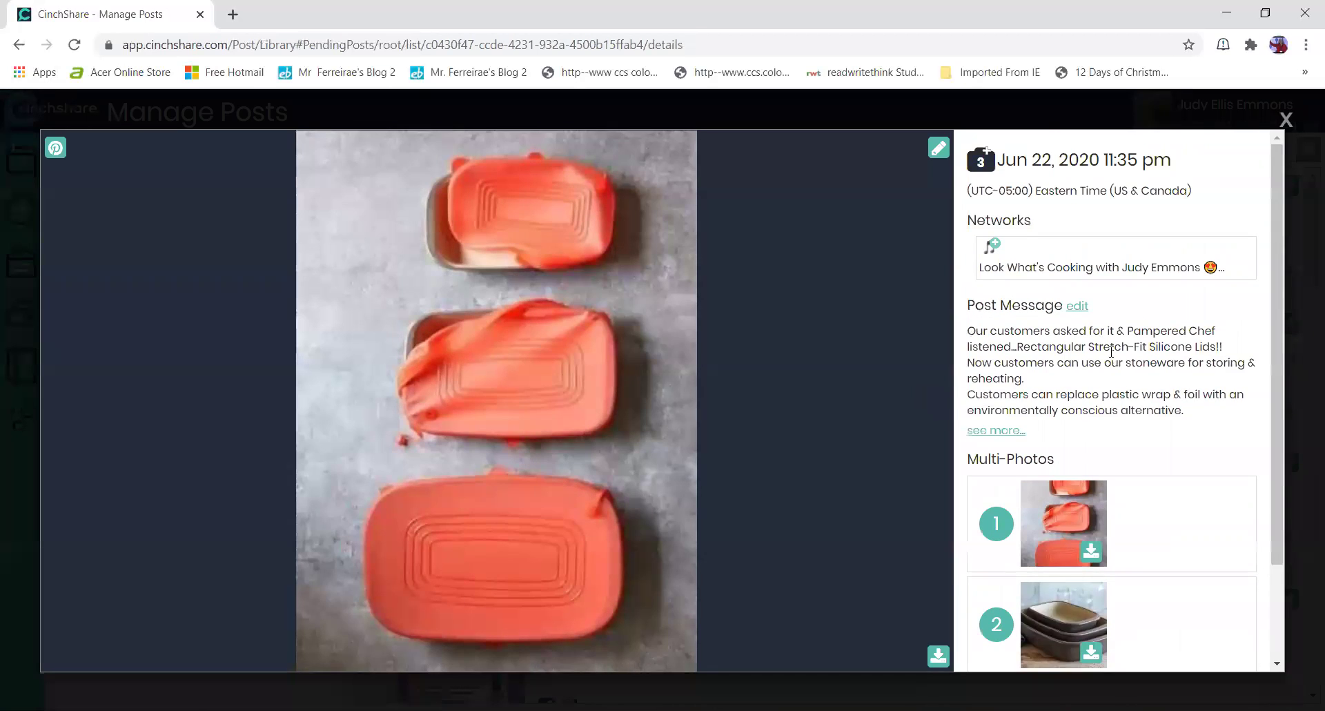
{"action": "scroll", "coordinate": [1118, 521], "scroll_direction": "down", "scroll_amount": 2}
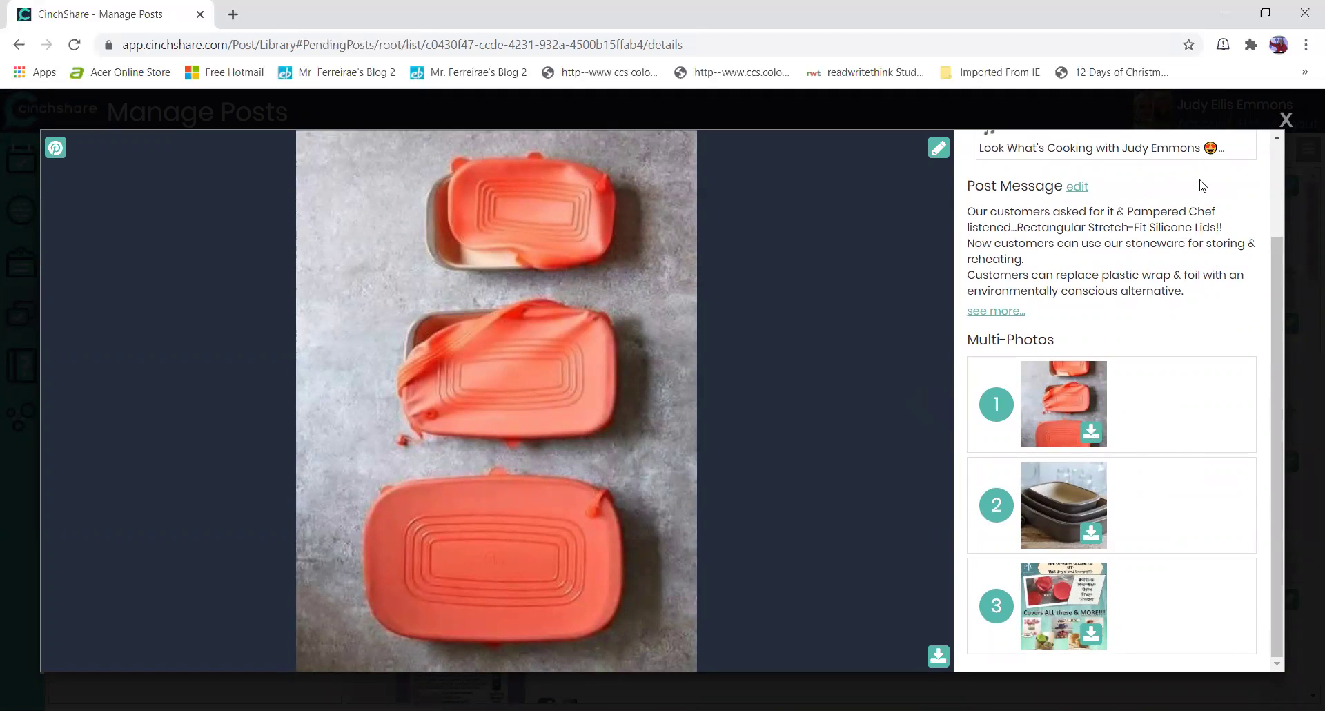
{"action": "left_click", "coordinate": [1285, 119]}
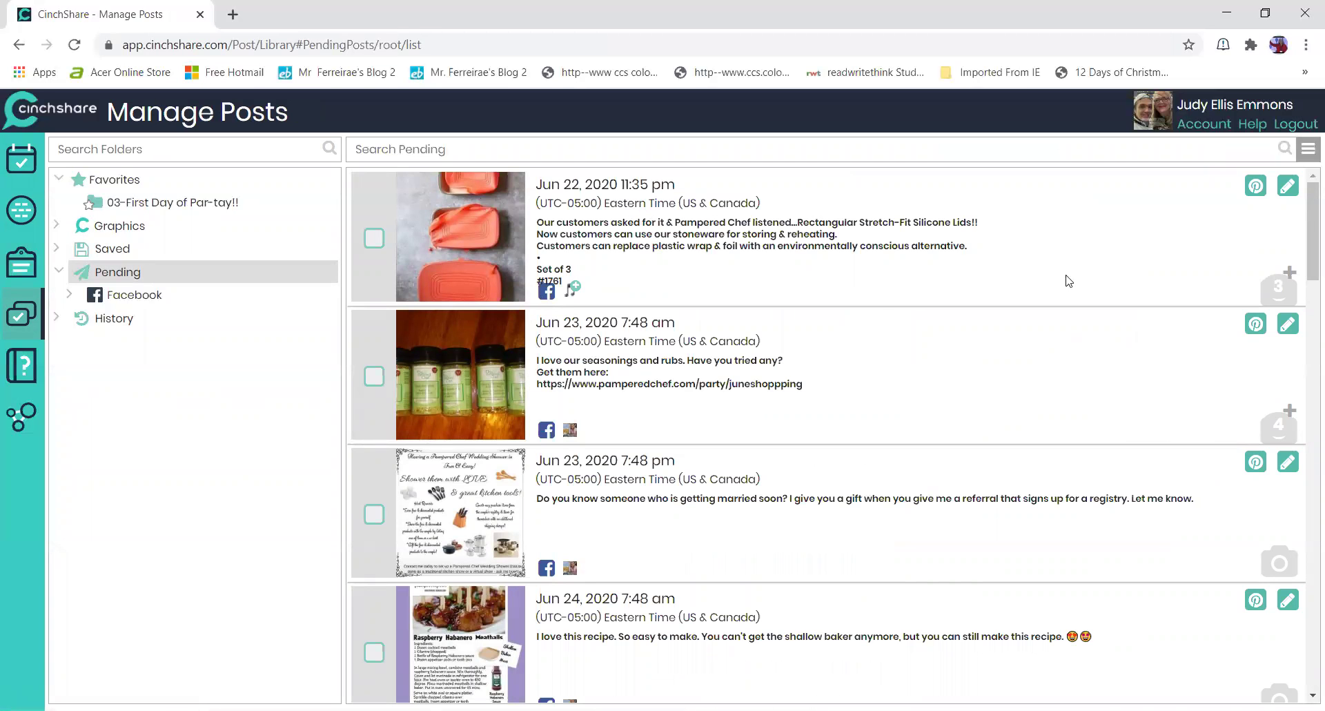
Add a photo 1 caption pointing readers to the consultant's website, then Update Post
{"action": "left_click", "coordinate": [1288, 185]}
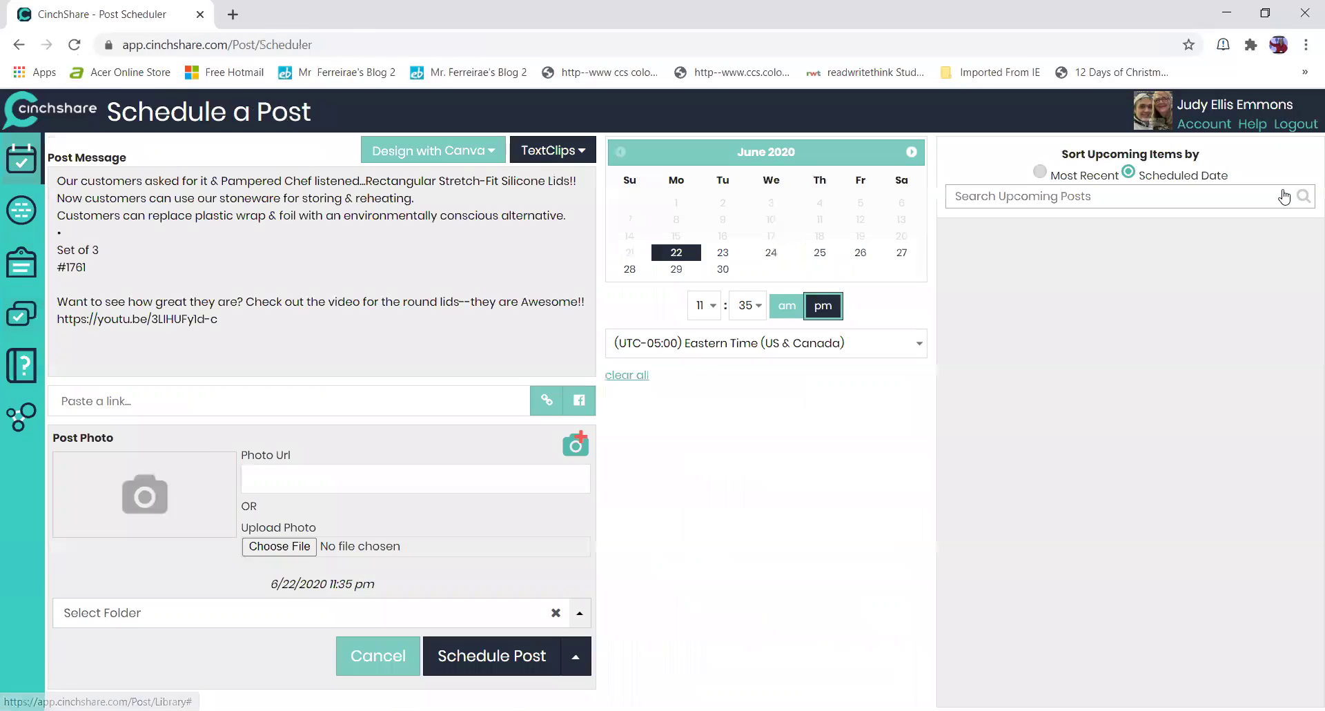
{"action": "left_click", "coordinate": [560, 445]}
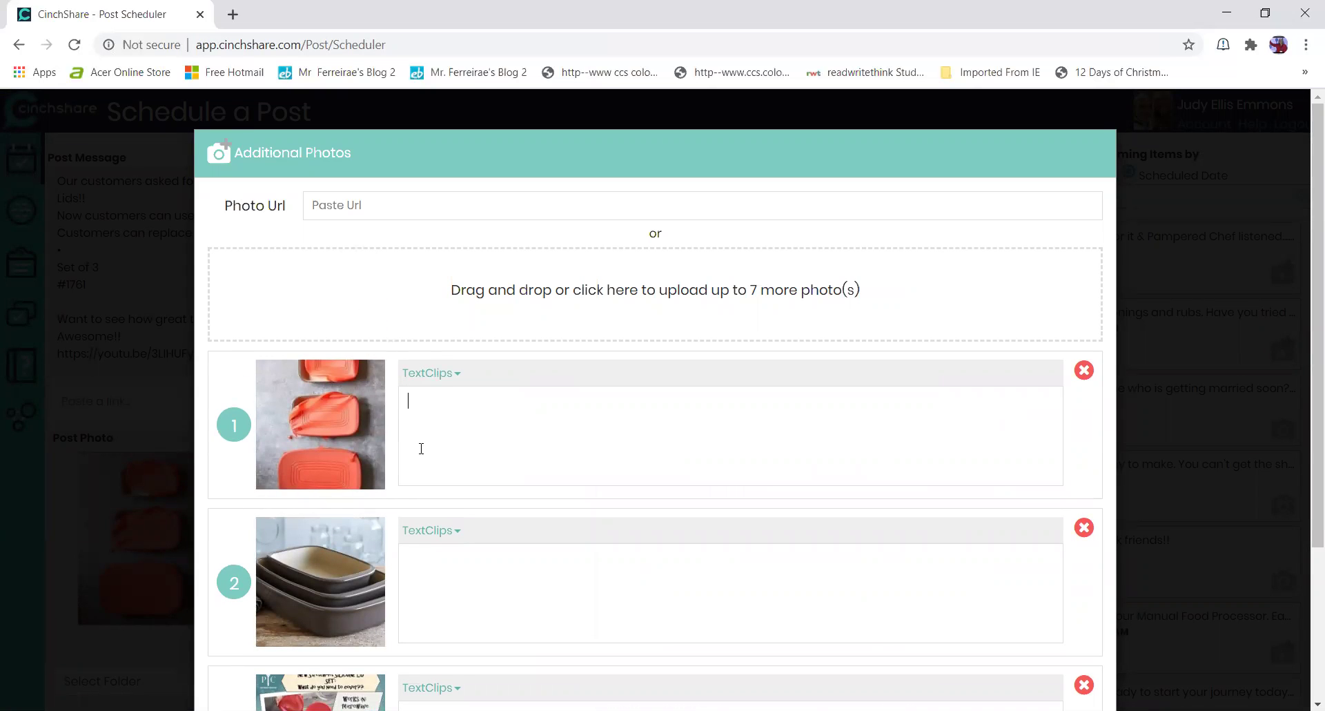
{"action": "scroll", "coordinate": [463, 552], "scroll_direction": "down", "scroll_amount": 3}
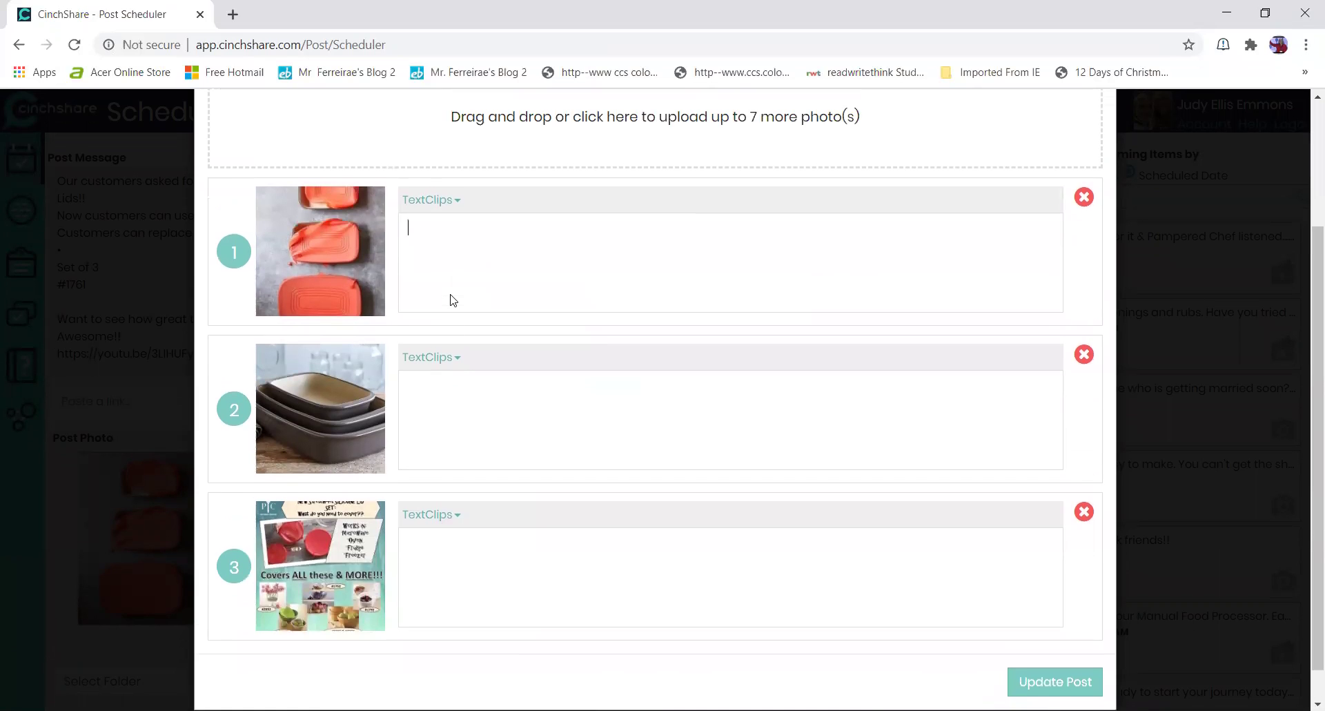
{"action": "scroll", "coordinate": [453, 300], "scroll_direction": "up", "scroll_amount": 1}
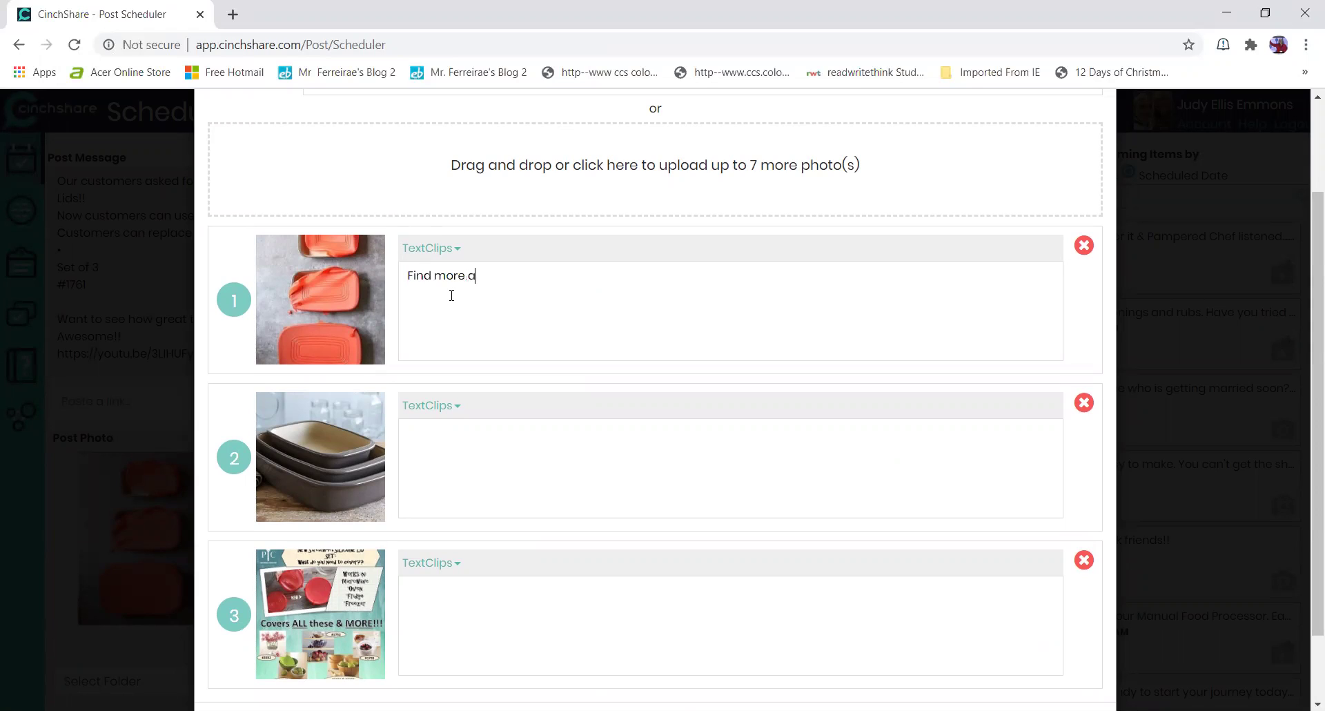
{"action": "type", "text": "bout here: "}
{"action": "type", "text": "www.pamperedchef.biz/judye"}
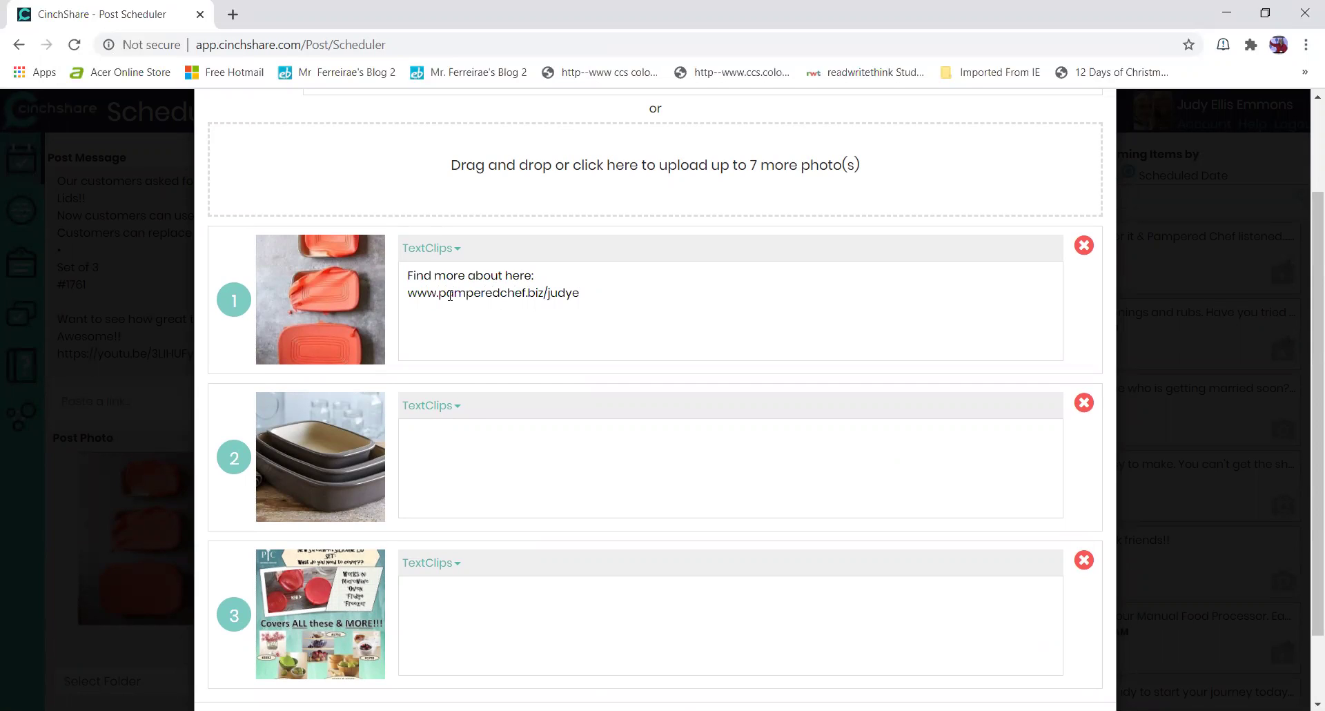
{"action": "scroll", "coordinate": [715, 532], "scroll_direction": "down", "scroll_amount": 1}
{"action": "left_click", "coordinate": [1073, 642]}
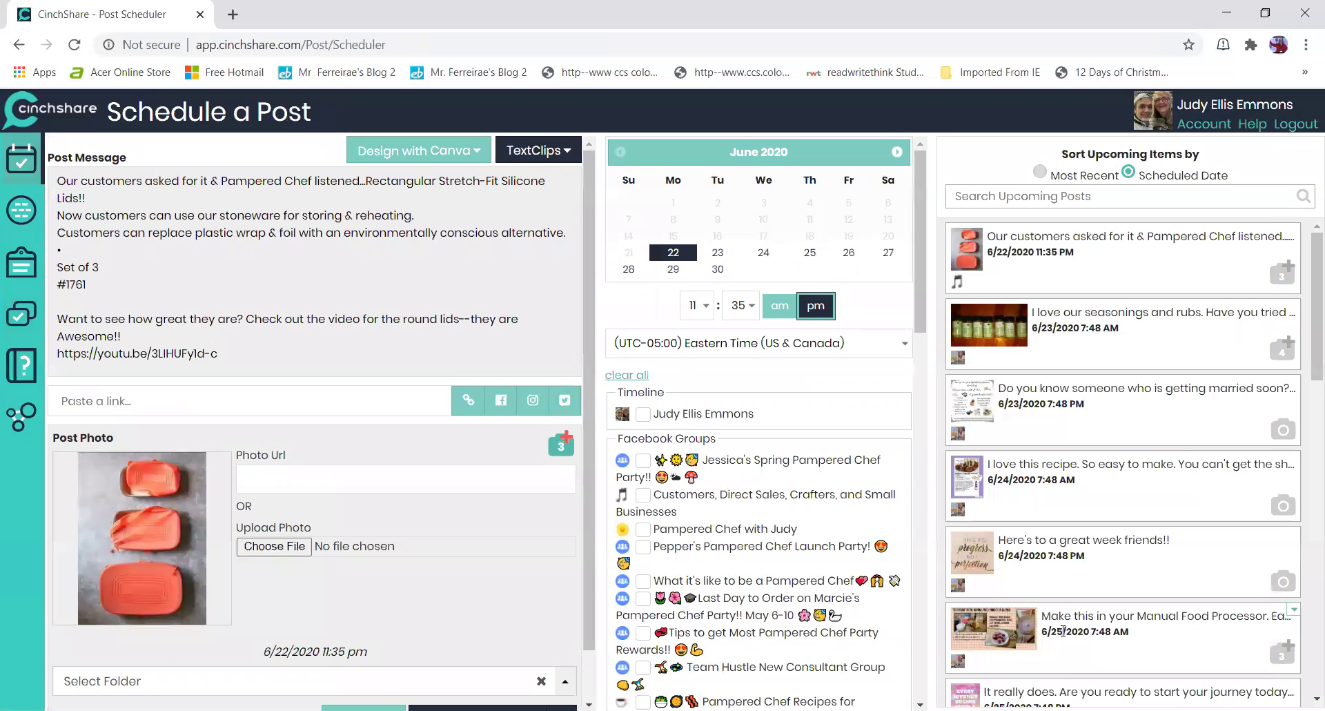
Close the Success dialog, leaving an empty Schedule a Post form
{"action": "scroll", "coordinate": [421, 583], "scroll_direction": "down", "scroll_amount": 1}
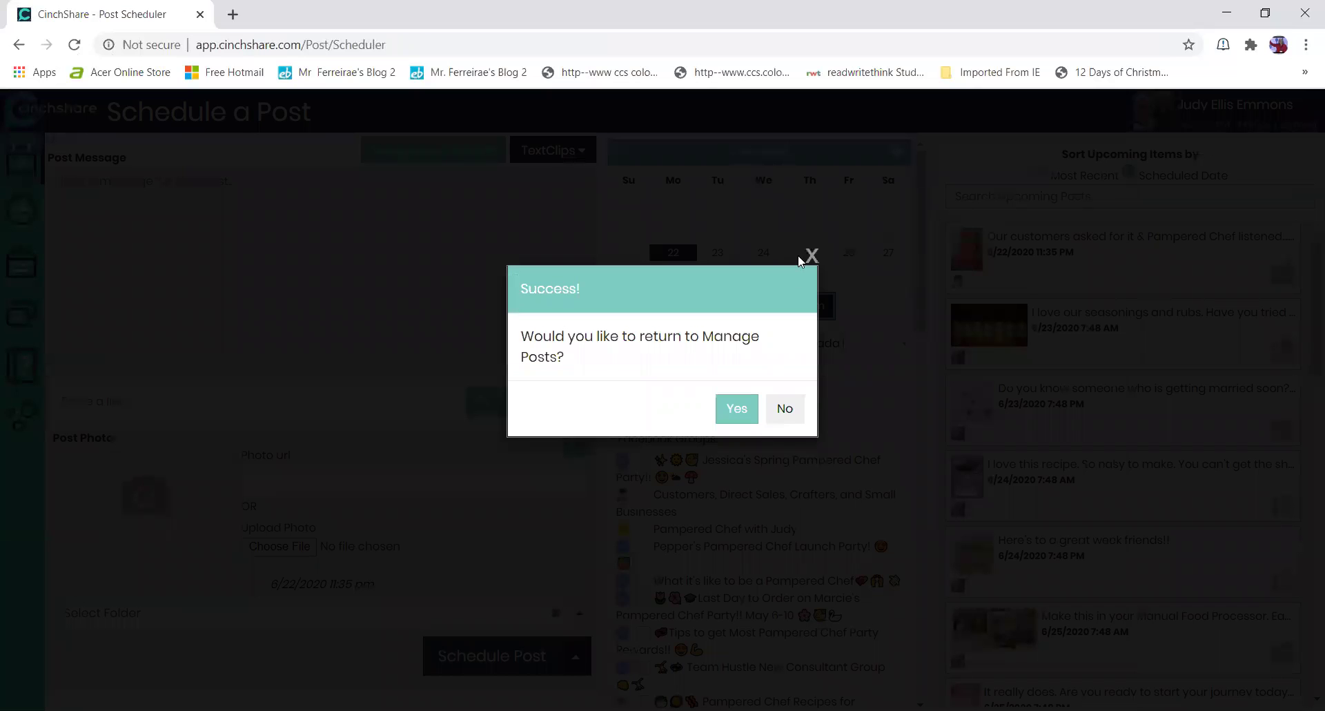
{"action": "left_click", "coordinate": [812, 256]}
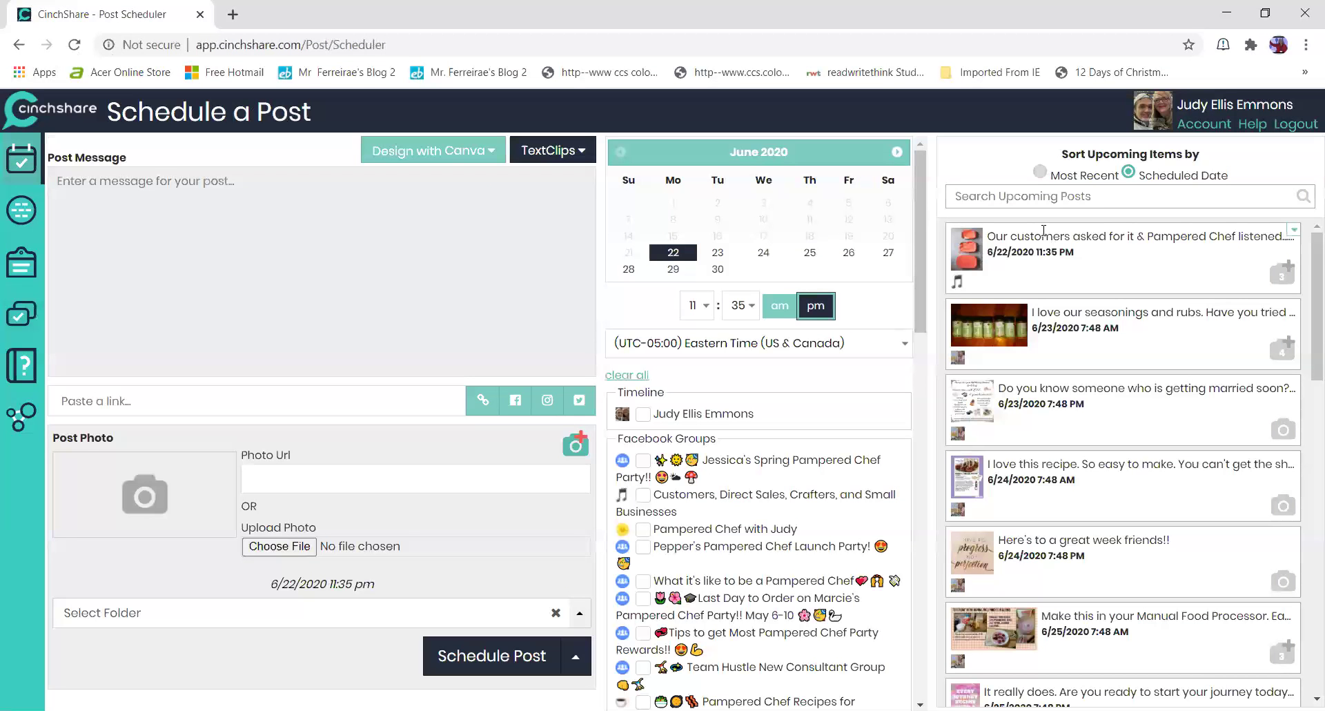